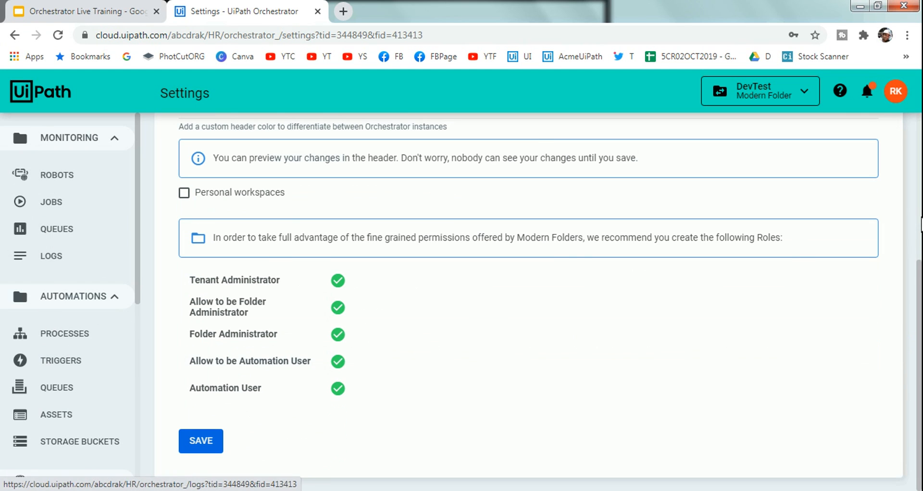
Review the recommended Modern Folder roles in the tenant settings and compare them with the Roles for Modern Folders slide
scroll(919, 287, up, 3)
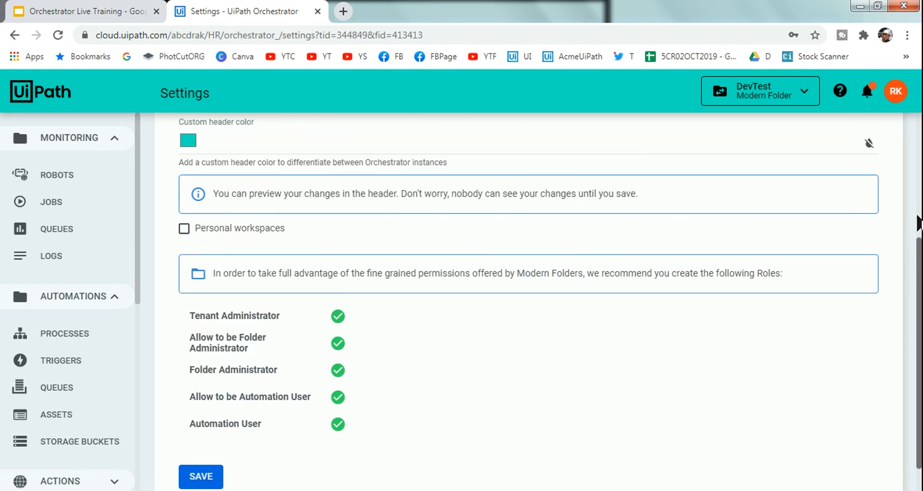
scroll(919, 288, down, 3)
scroll(919, 289, down, 1)
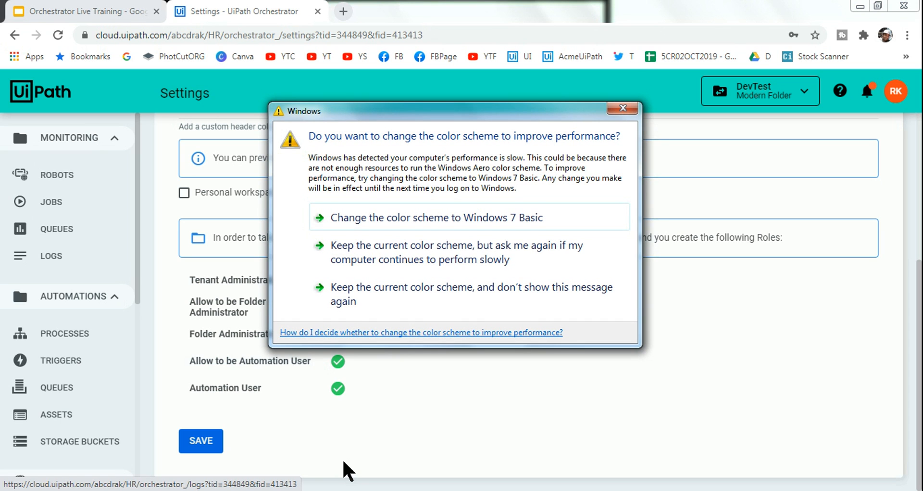
click(629, 107)
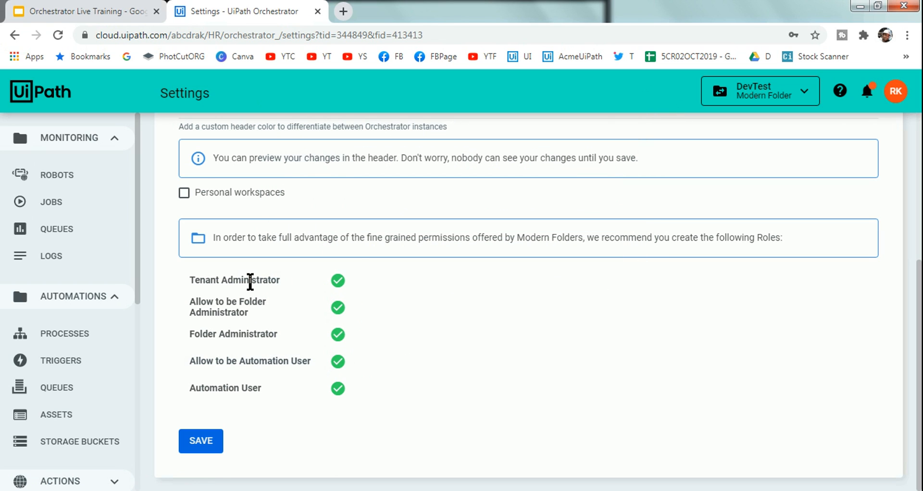
click(91, 13)
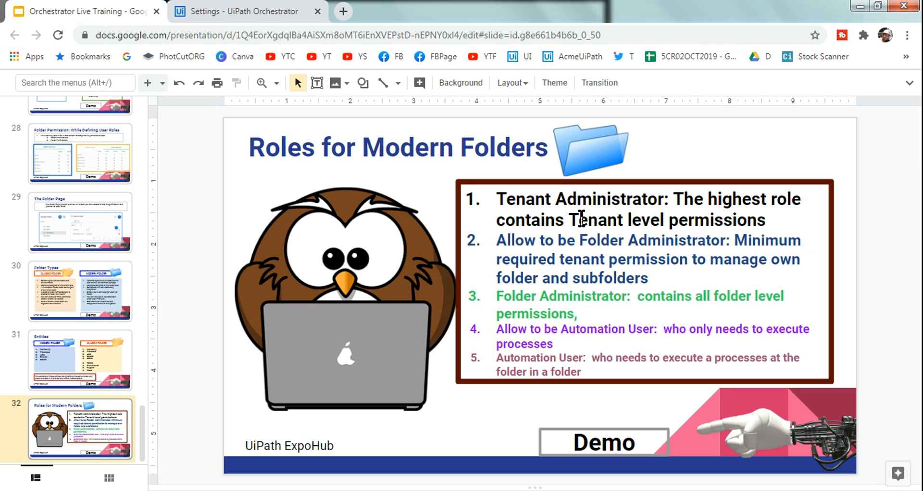
click(228, 14)
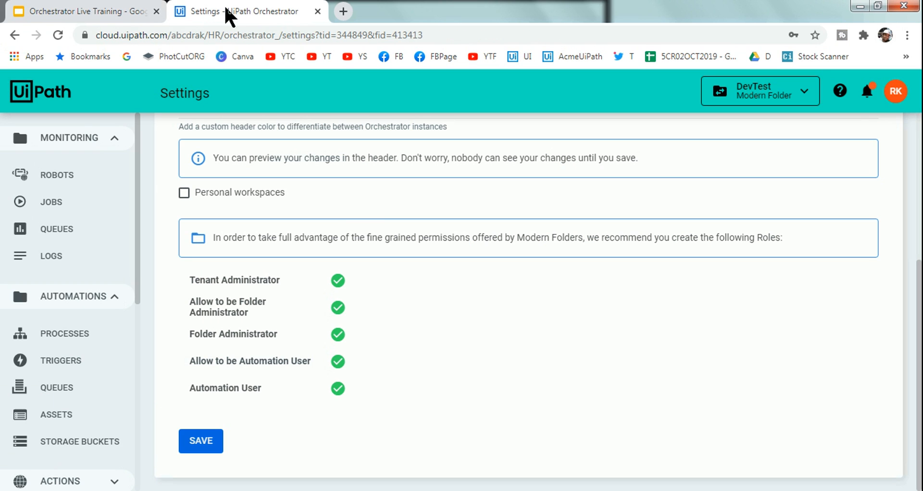
mouse_move(268, 283)
Leave the Settings page without saving its changes and open the tenant's Users list
drag(140, 284, 120, 361)
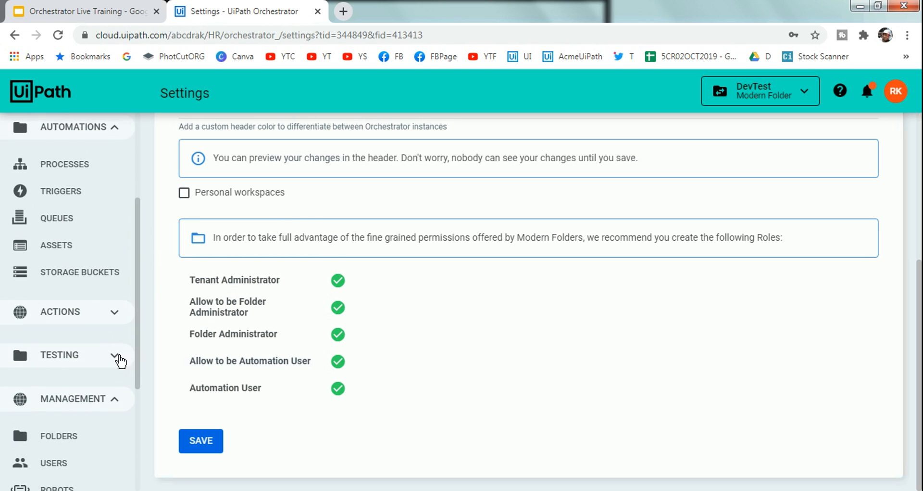
click(57, 464)
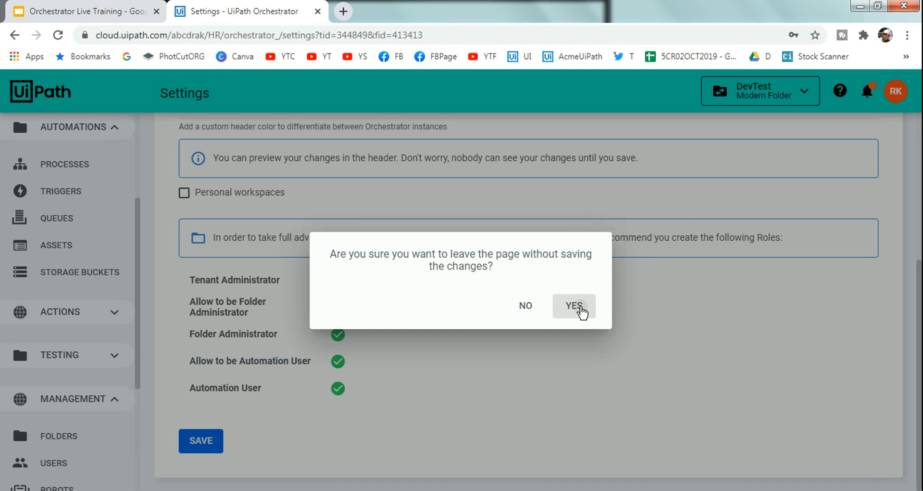
click(575, 306)
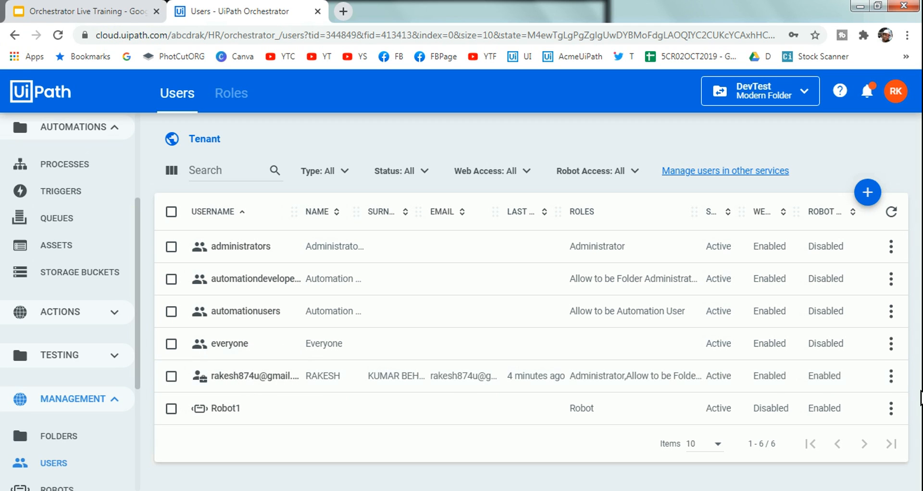
Edit the personal user account listed above Robot1, reselect its Tenant Administrator role, and update the user
click(891, 376)
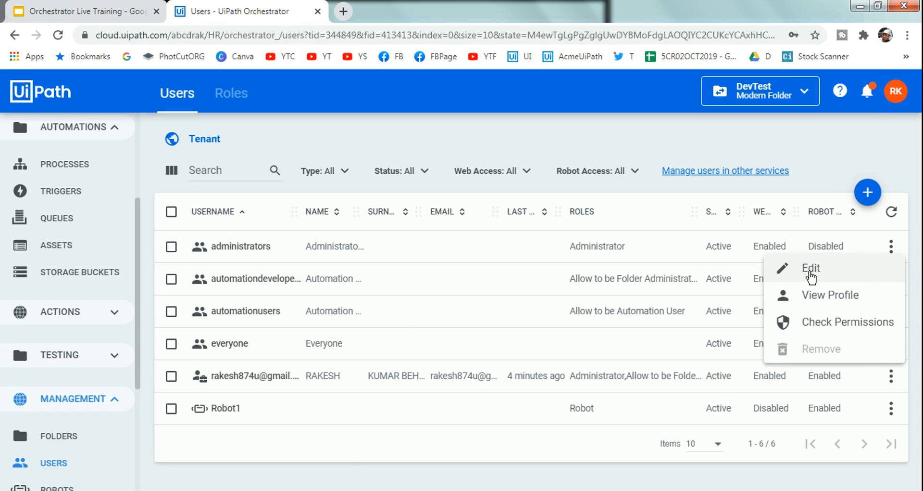
click(818, 273)
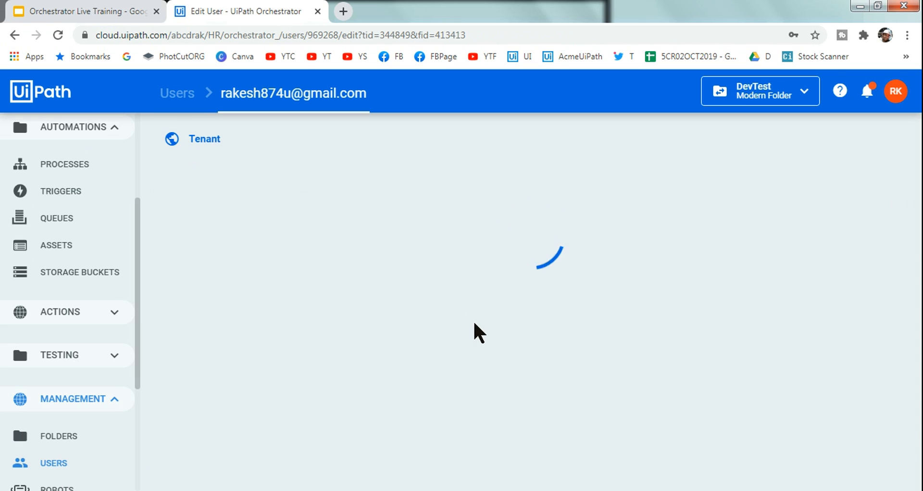
scroll(639, 404, down, 2)
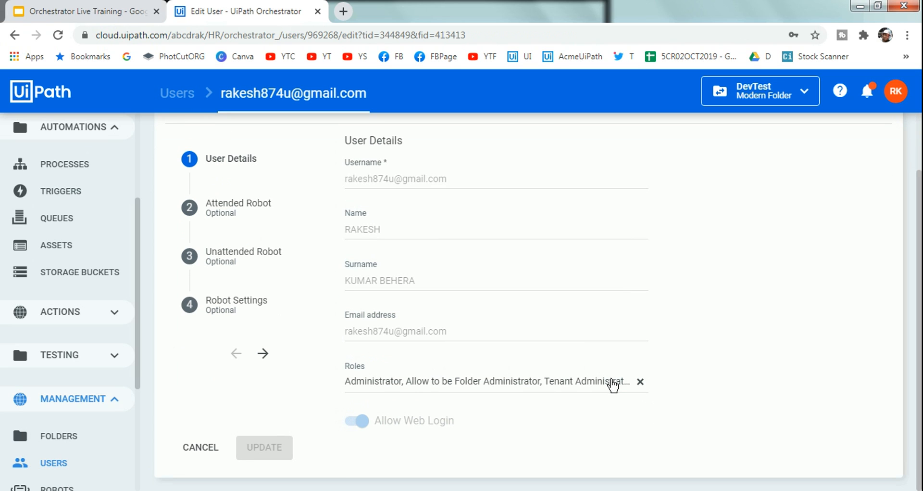
click(612, 380)
drag(647, 344, 640, 295)
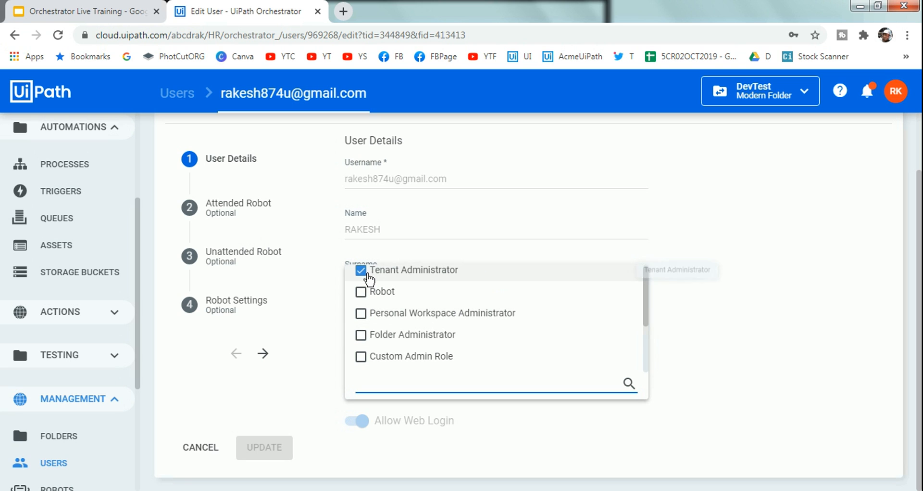
click(373, 275)
click(368, 273)
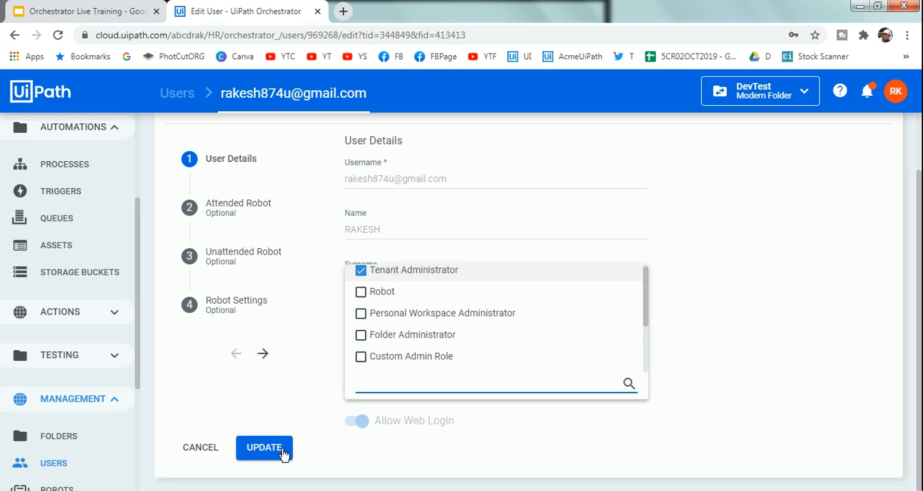
click(288, 446)
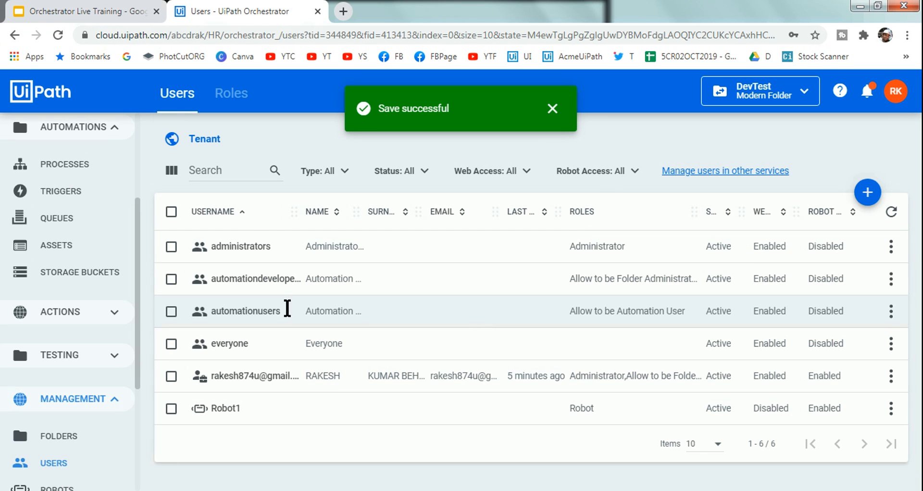
Highlight the Allow to be Folder Administrator role on the Google Slides presentation and return to UiPath Orchestrator
click(75, 5)
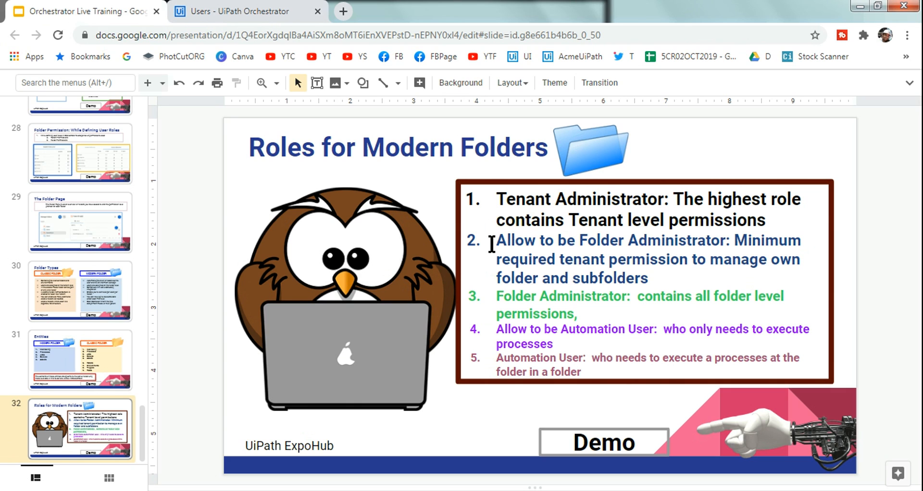
drag(494, 244, 722, 242)
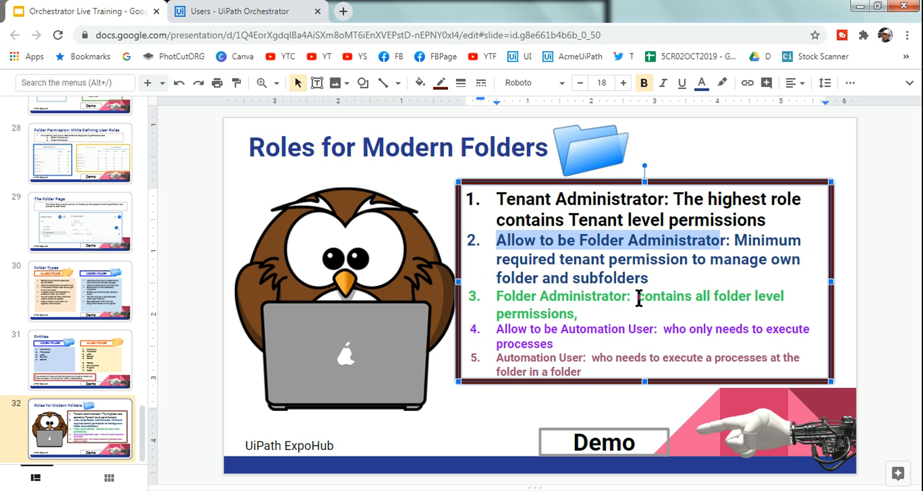
click(244, 13)
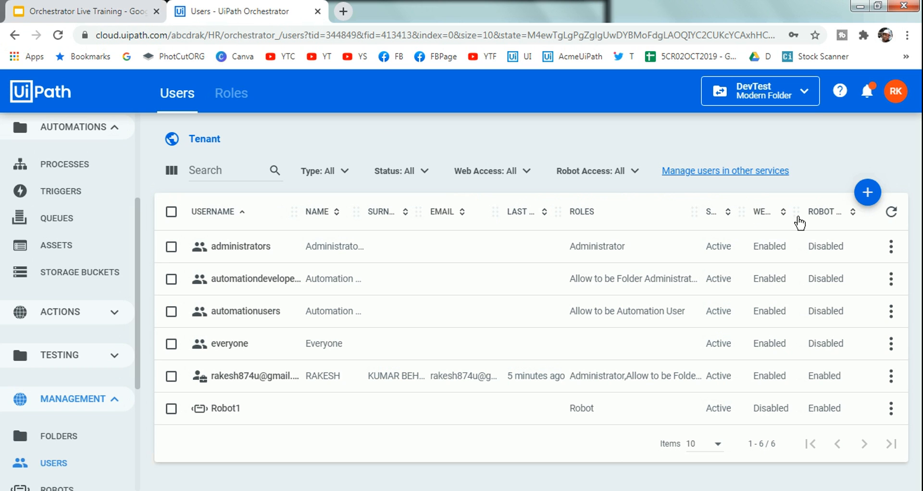
Open the tenant settings and read the descriptions of the Allow to be Folder Administrator and Folder Administrator roles
click(896, 91)
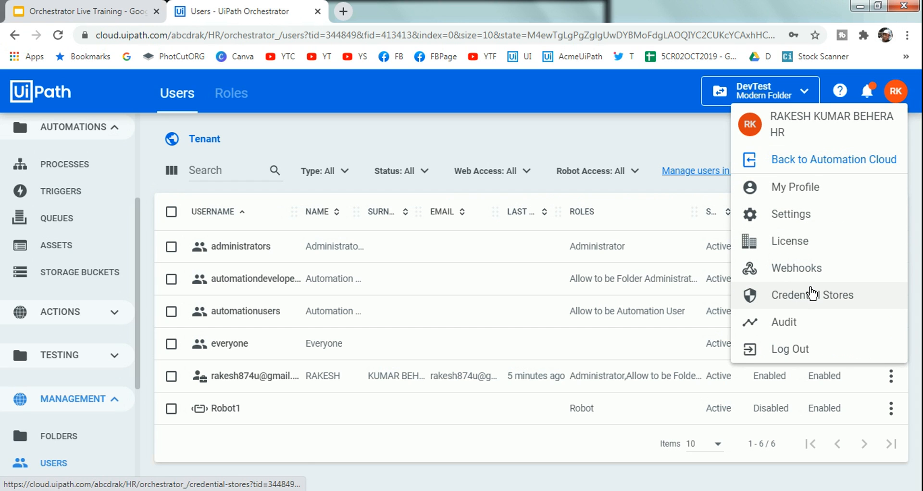
click(799, 214)
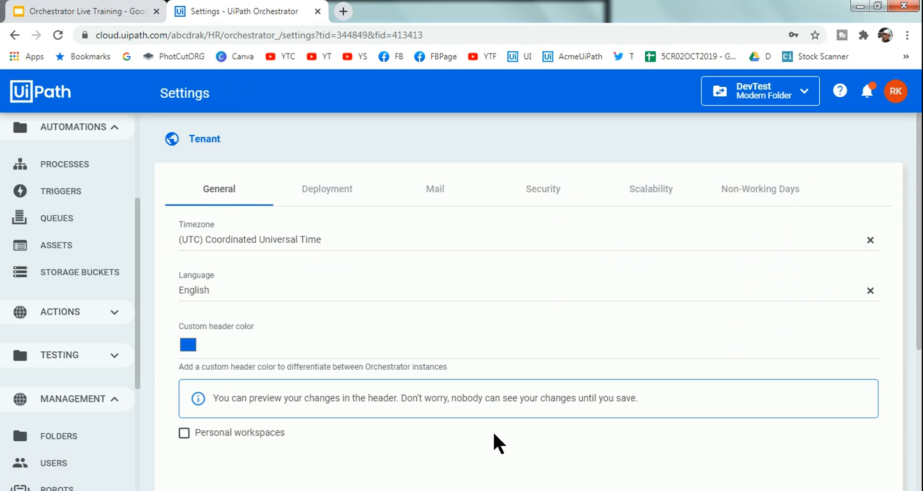
scroll(455, 428, down, 5)
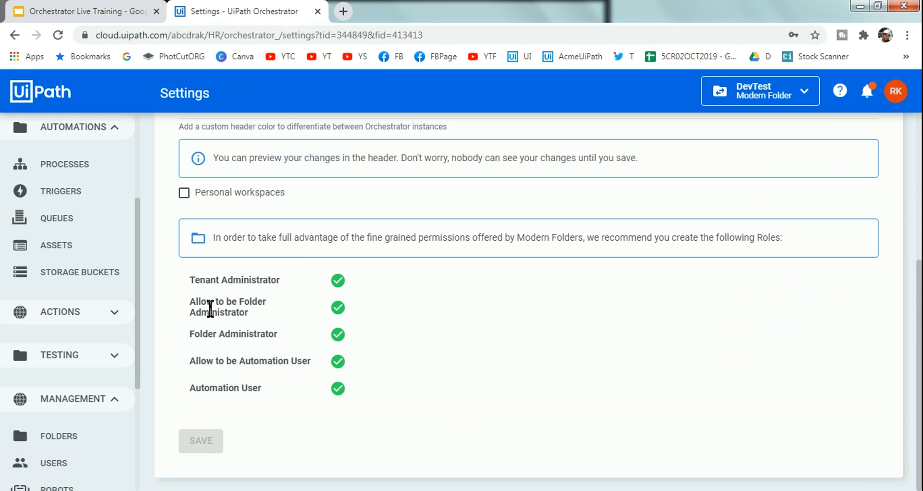
mouse_move(212, 305)
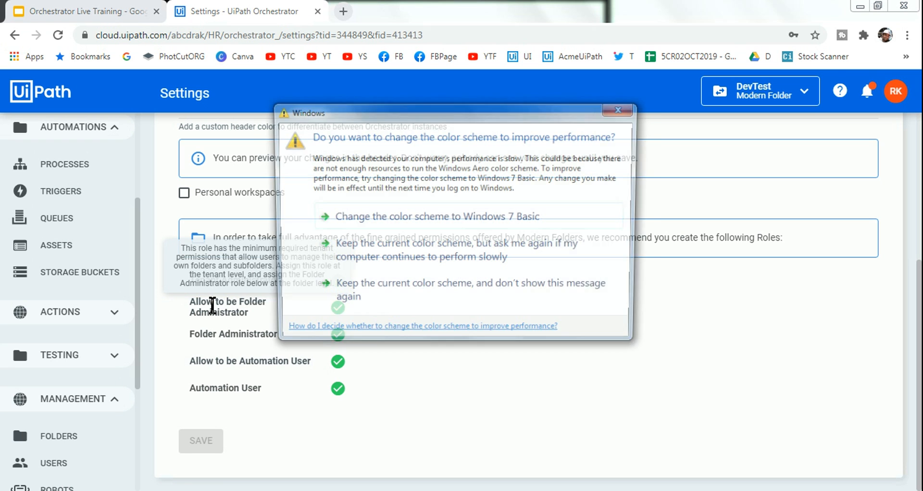
click(625, 111)
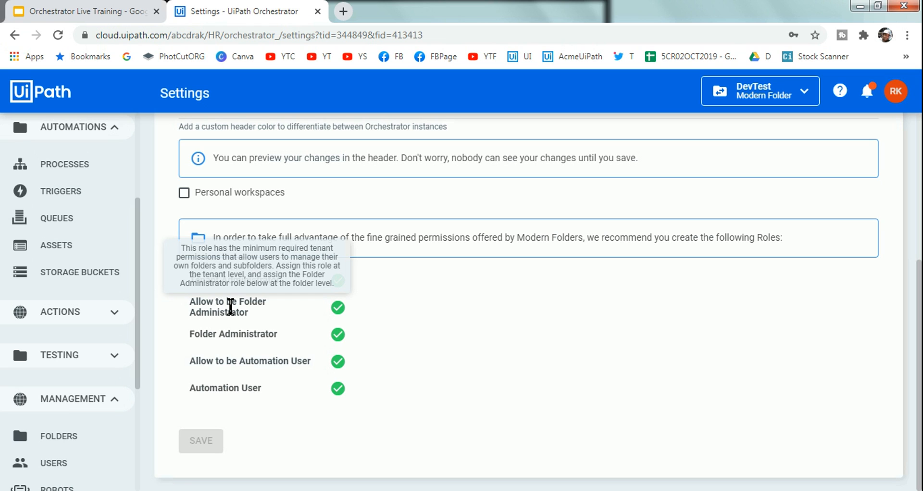
mouse_move(212, 333)
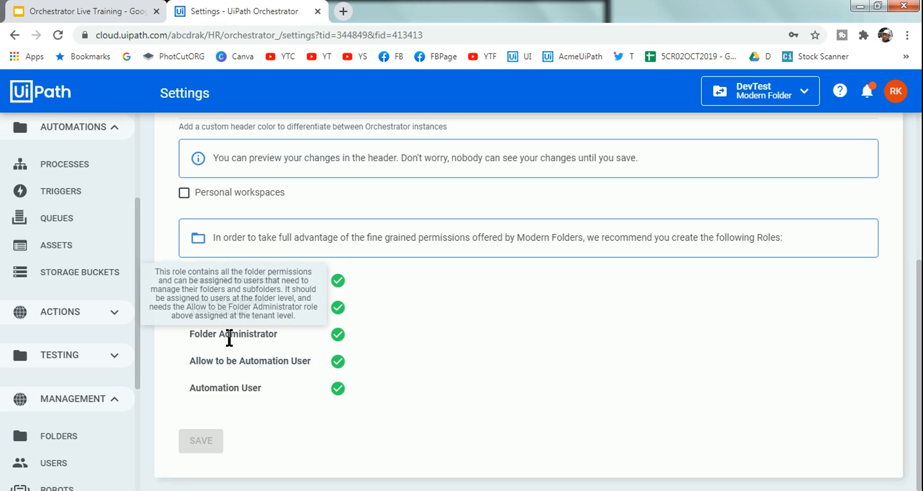
Open the personal user account for editing from the Users list and examine its assigned roles
scroll(117, 411, down, 2)
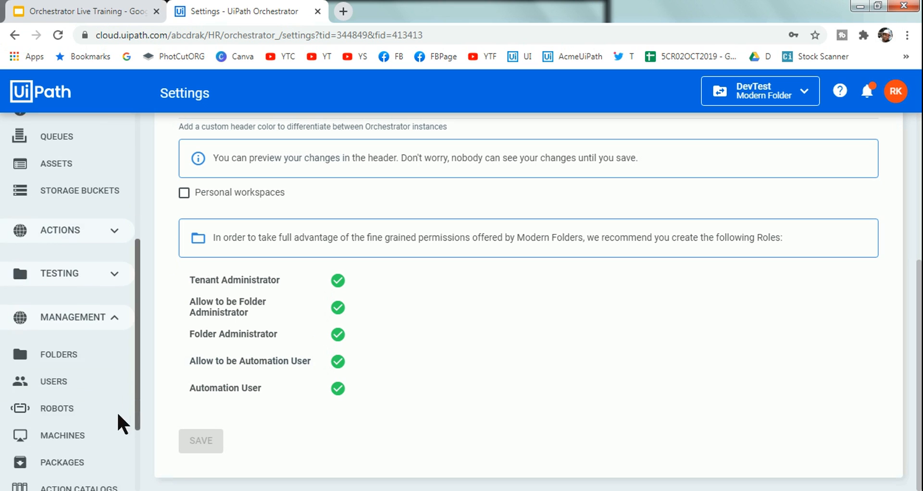
click(61, 379)
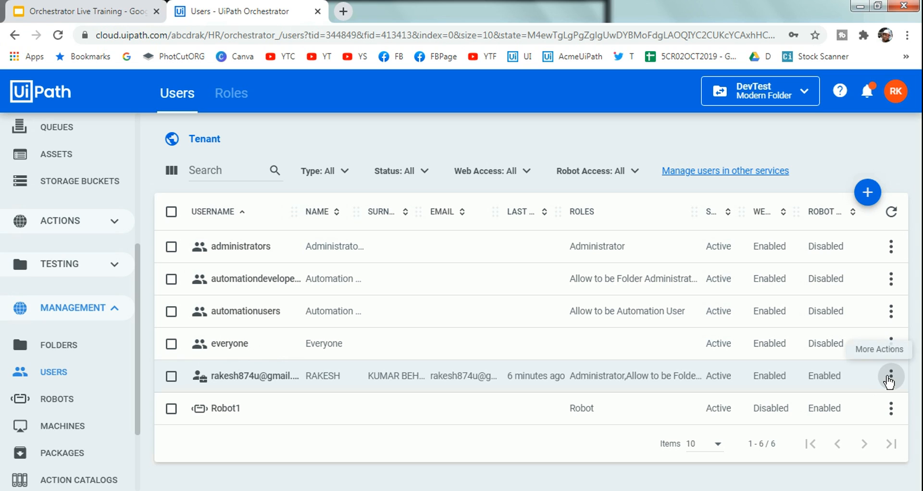
click(890, 377)
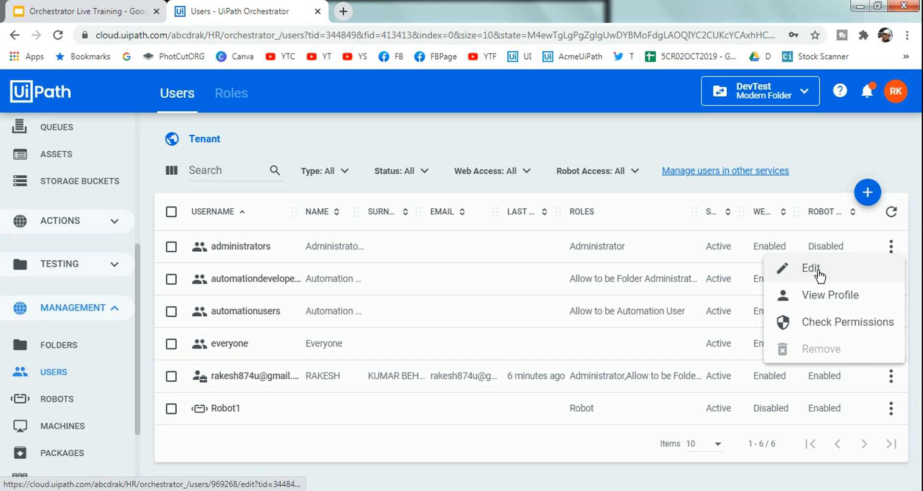
click(820, 274)
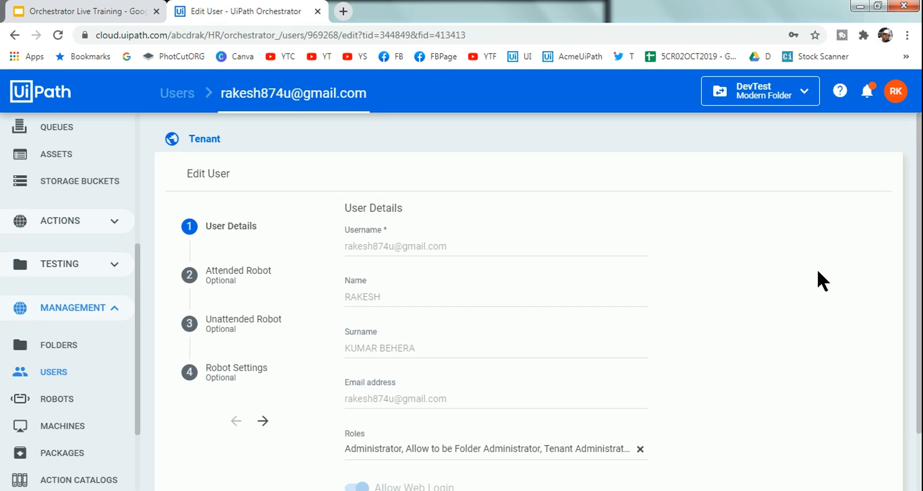
click(622, 447)
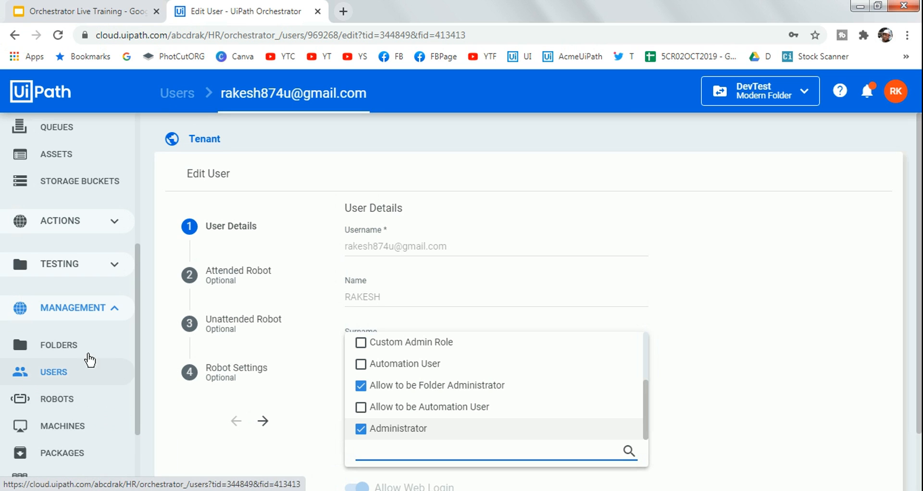
In the DevTeam2 folder, start a user assignment for the personal account and choose the Folder Administrator role for it
click(79, 351)
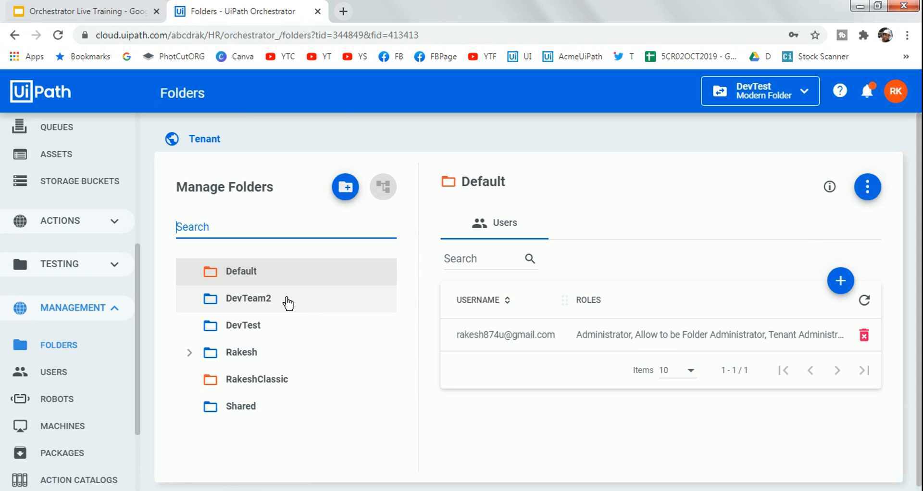
click(249, 303)
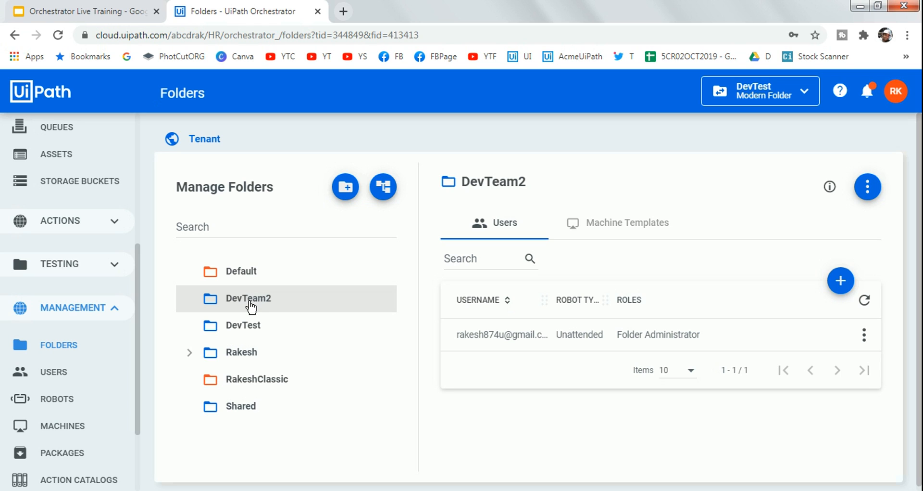
click(841, 288)
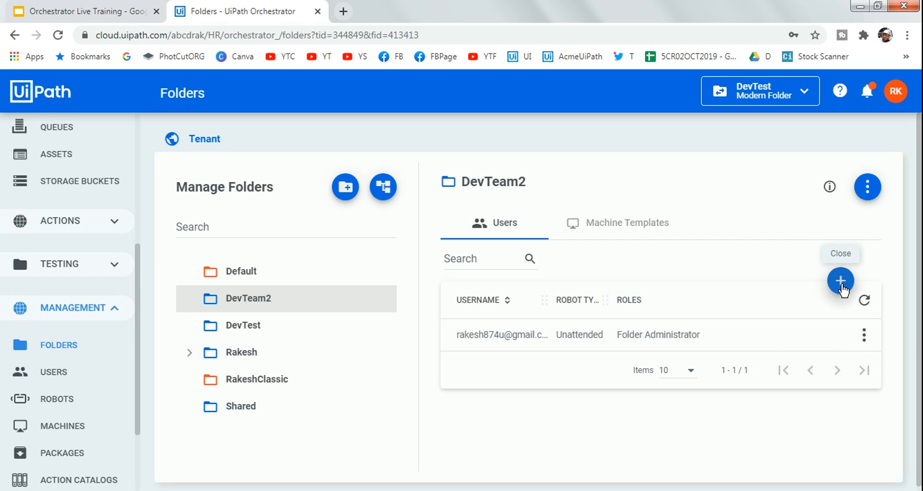
click(808, 283)
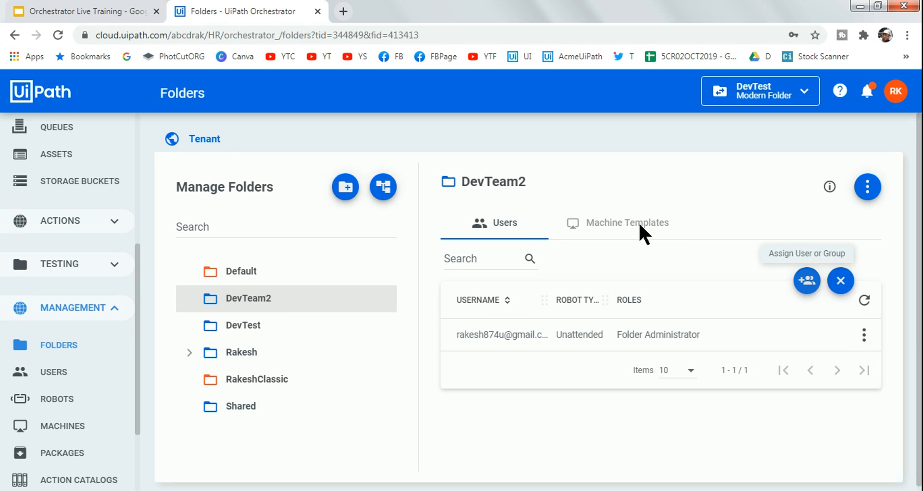
click(335, 155)
text(rakesh)
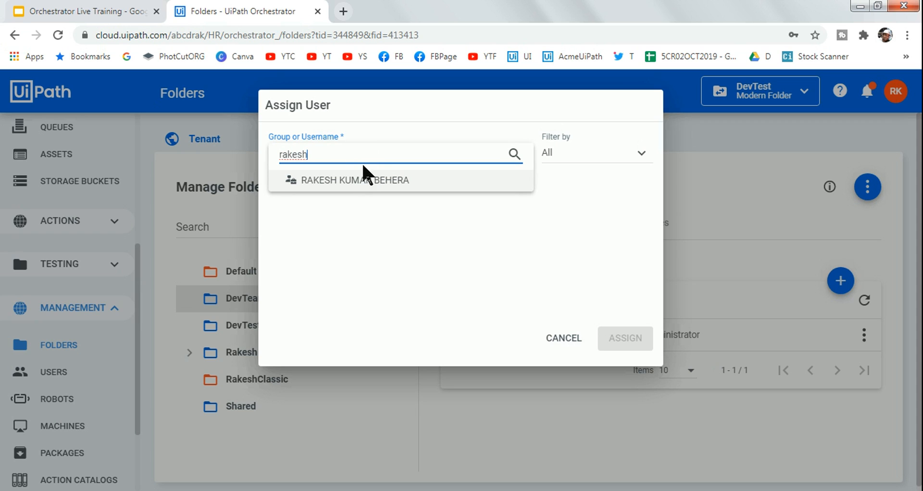
click(365, 179)
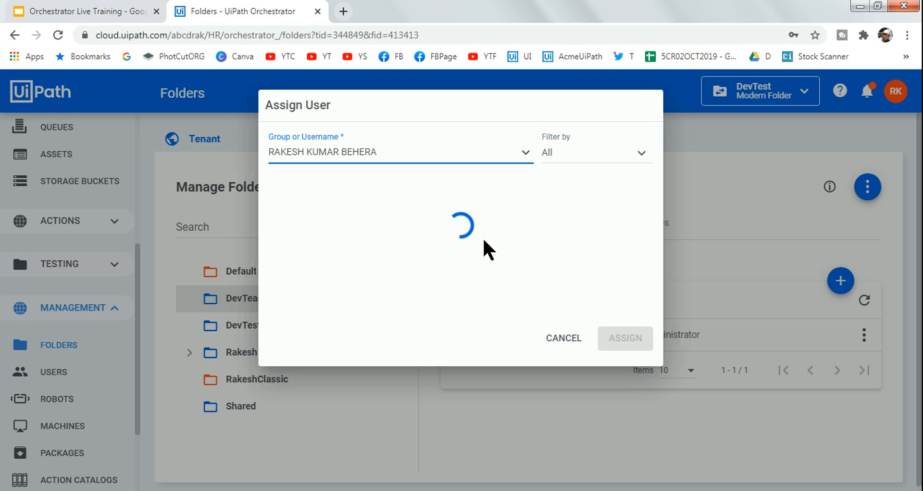
click(559, 217)
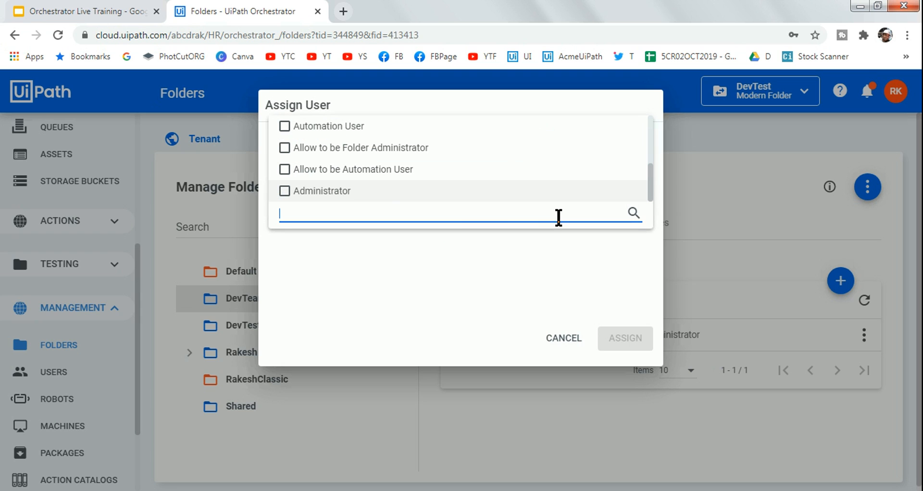
drag(651, 181, 645, 140)
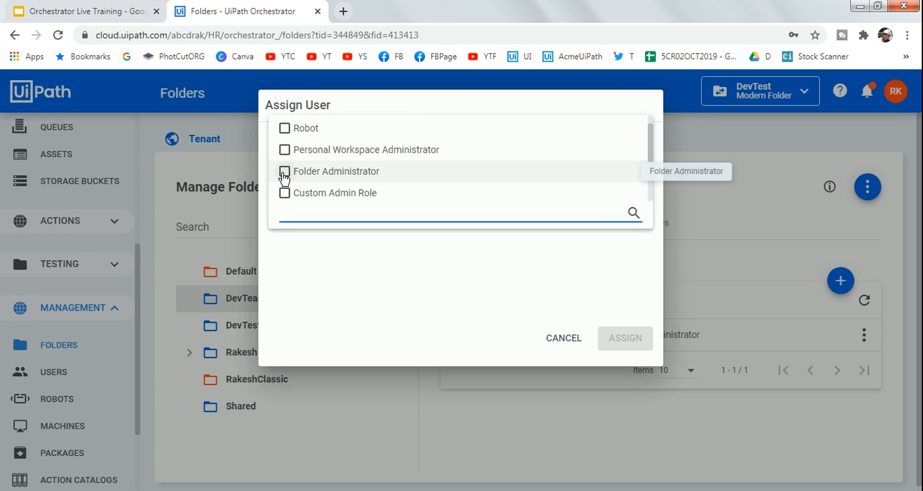
click(299, 170)
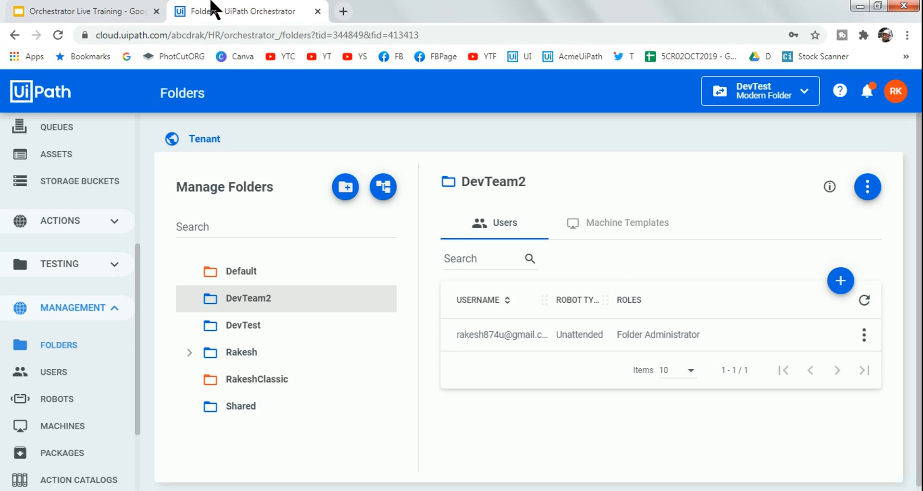
Review the Roles for Modern Folders slide in Google Slides, return to UiPath Orchestrator and open the tenant's Users list
click(69, 13)
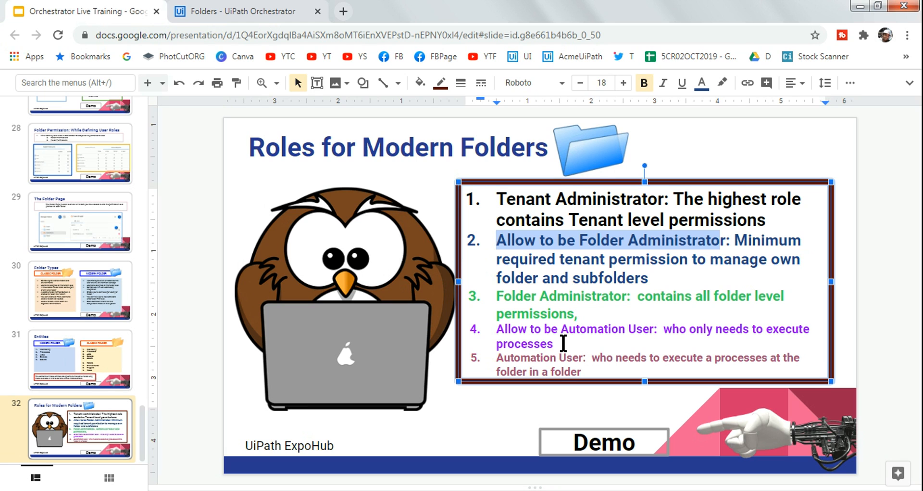
click(271, 19)
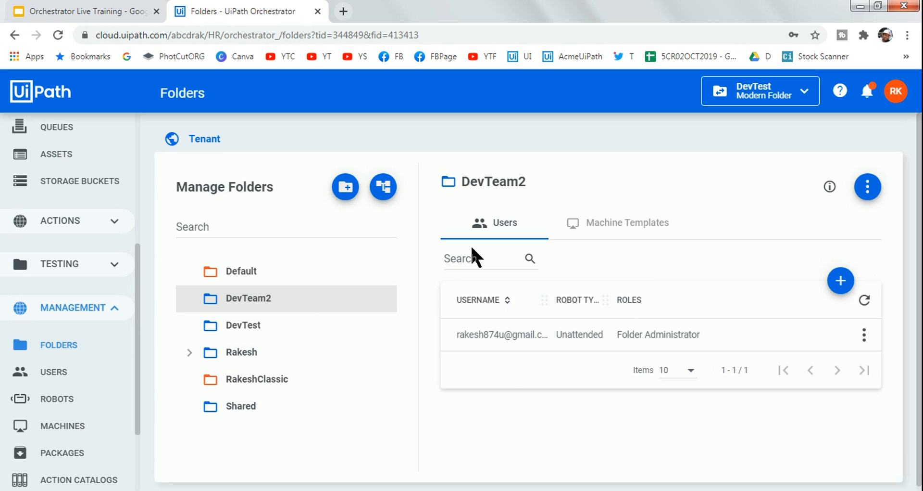
scroll(135, 351, down, 1)
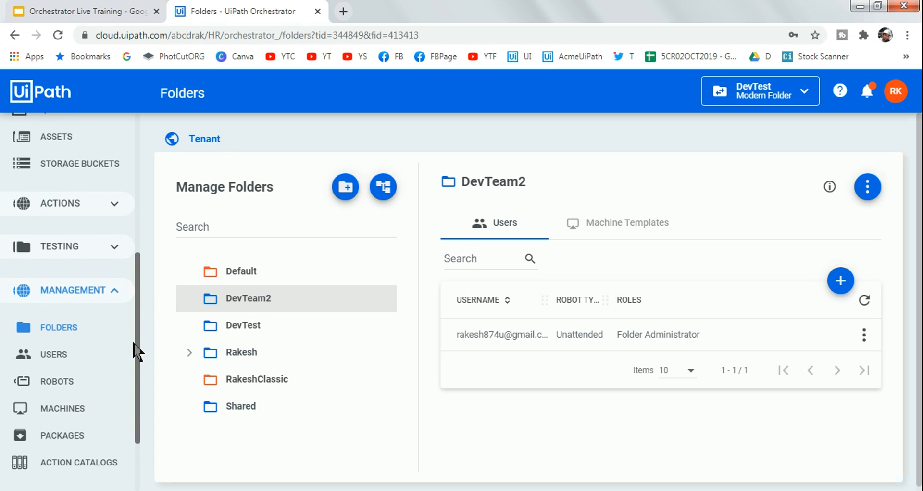
scroll(138, 351, down, 3)
click(48, 269)
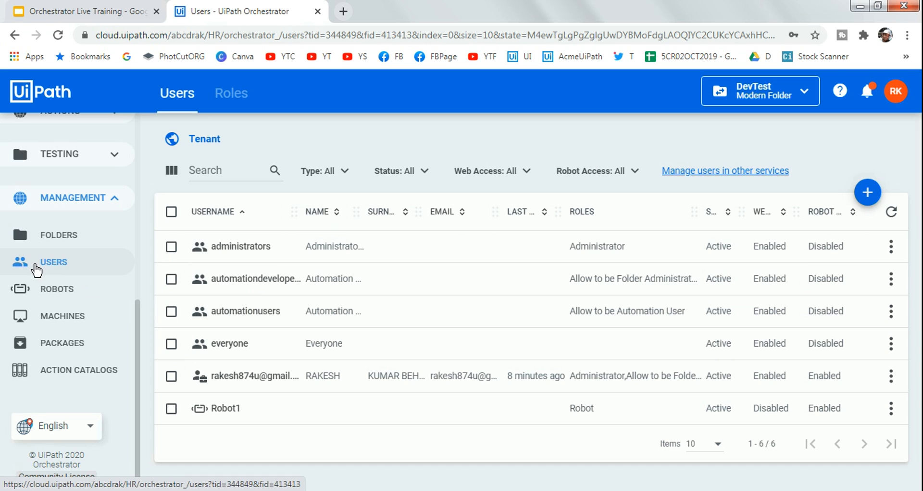
Try to add an HRTeam group to the tenant by searching the directory for it, and discard the form
click(868, 198)
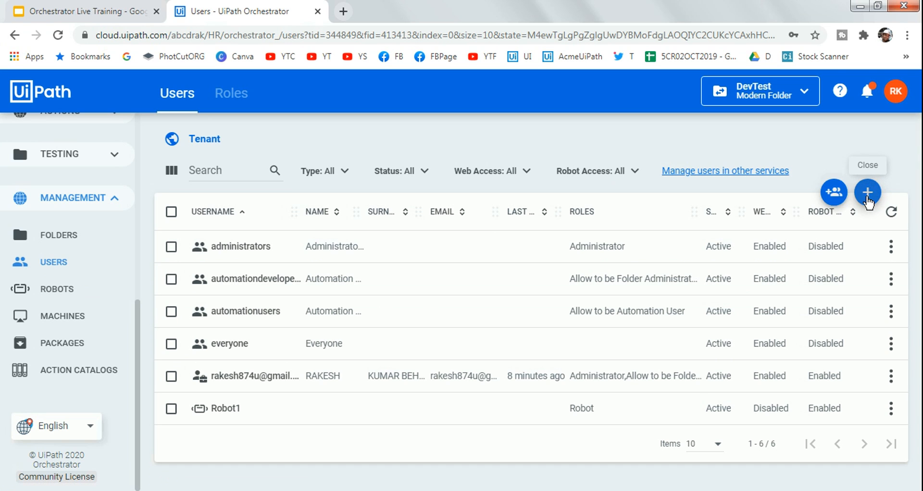
click(801, 192)
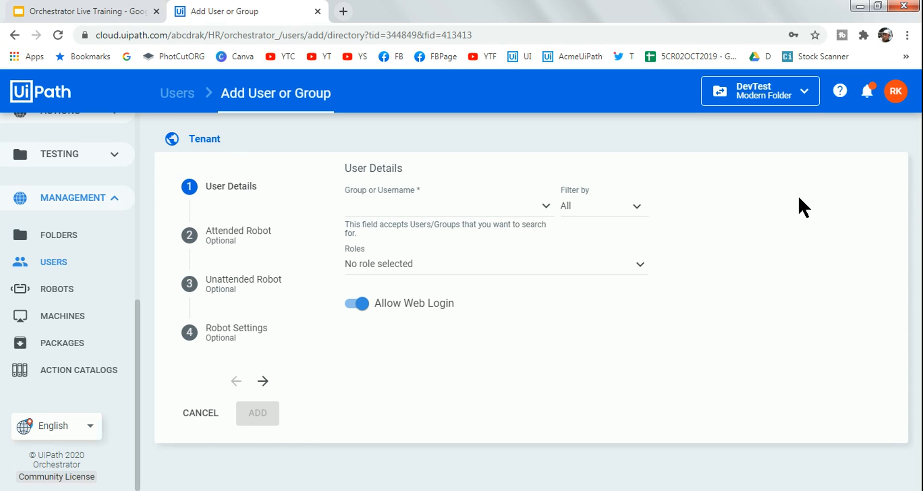
click(409, 206)
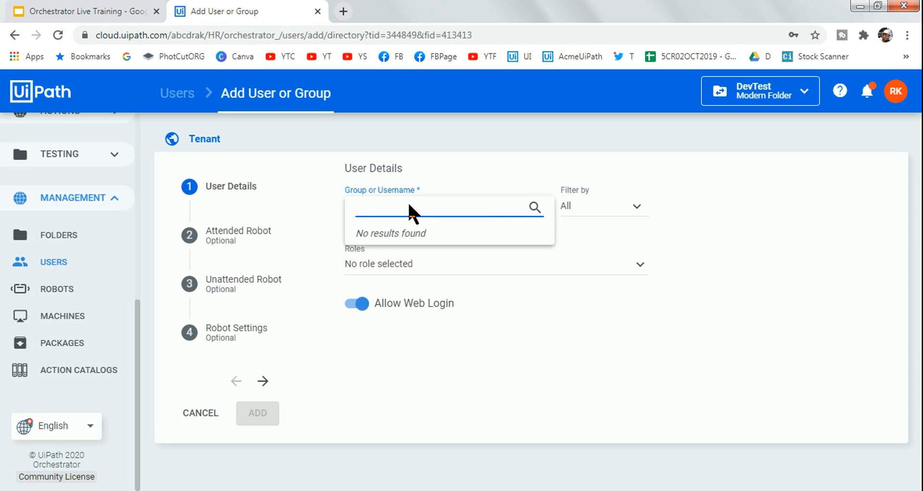
text(HRe)
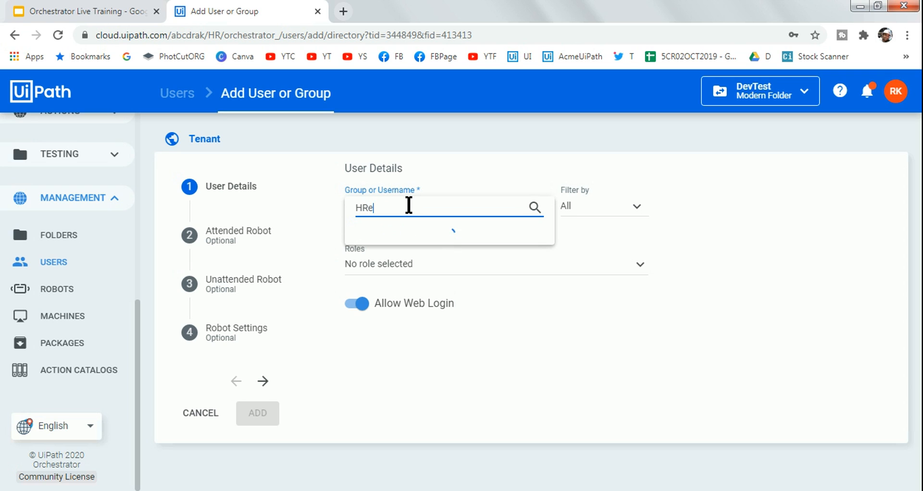
key(BackSpace)
text(Team)
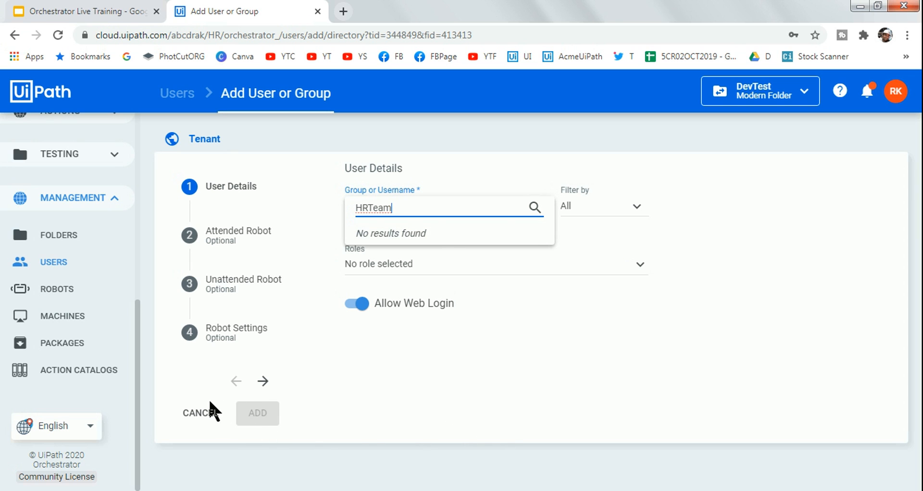
click(198, 414)
click(572, 307)
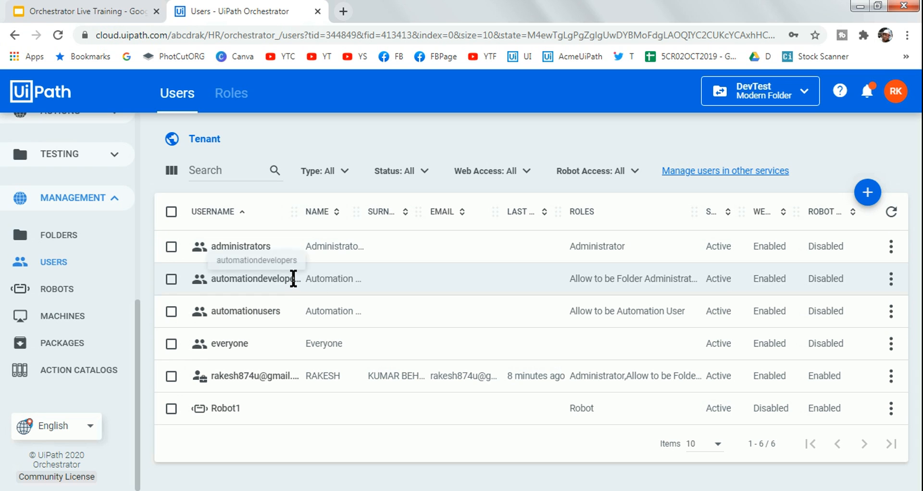
Open the automationdevelopers group for editing, compare its roles with the Google Slides role list, and return to the Users list
click(891, 279)
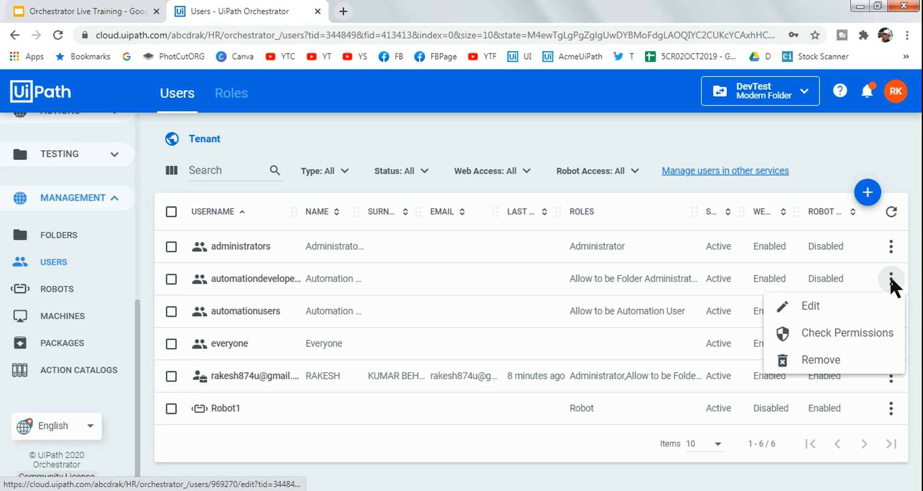
click(824, 305)
click(72, 11)
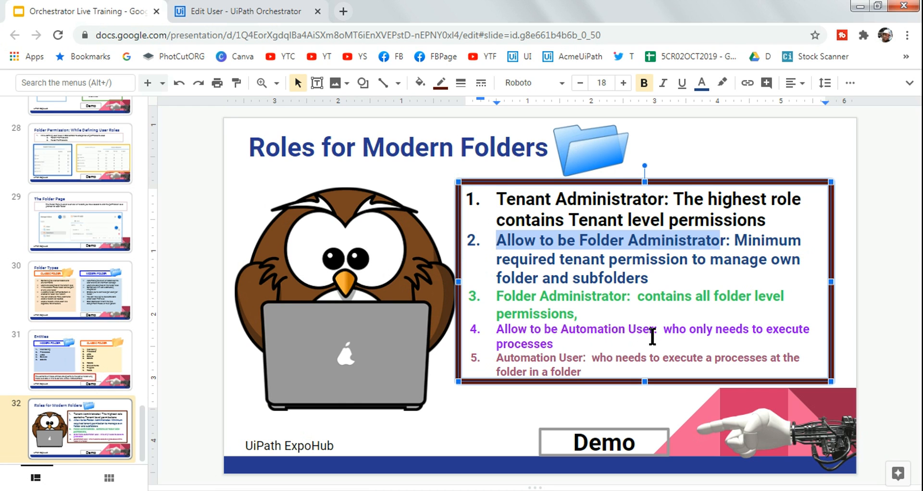
click(241, 11)
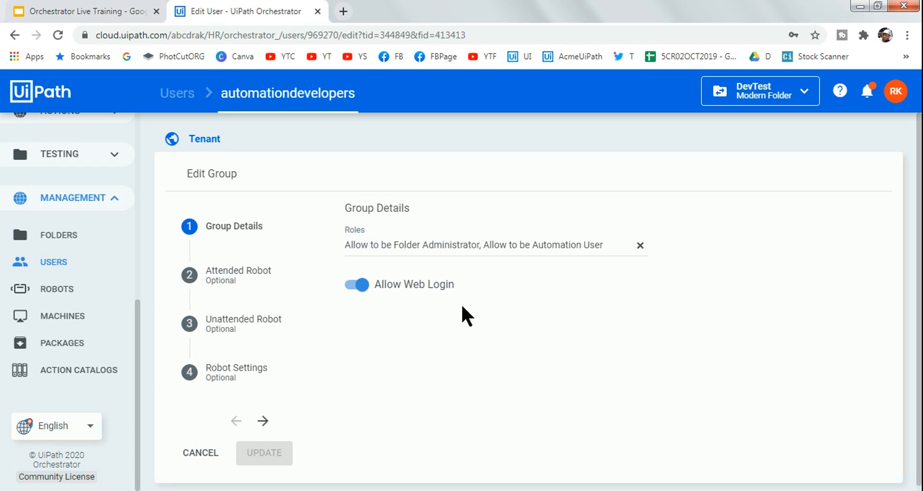
click(179, 95)
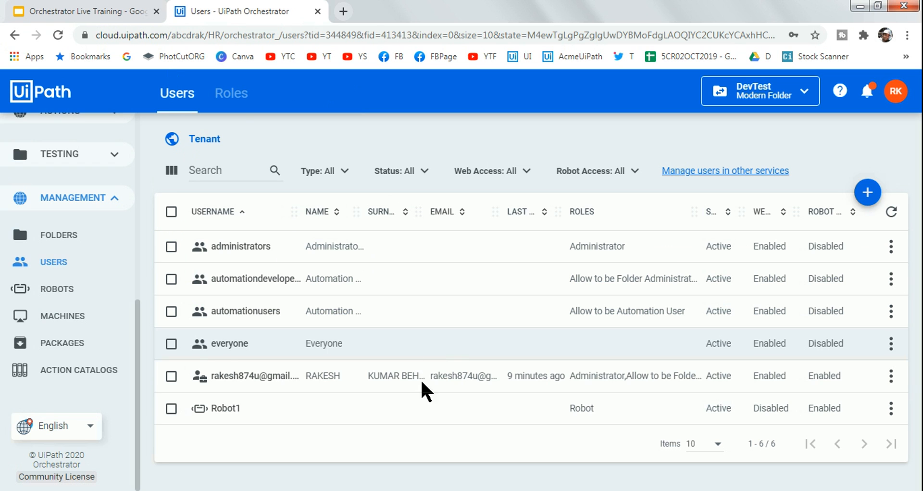
Open the personal user account for editing and additionally select the Allow to be Automation User role
click(890, 375)
click(791, 270)
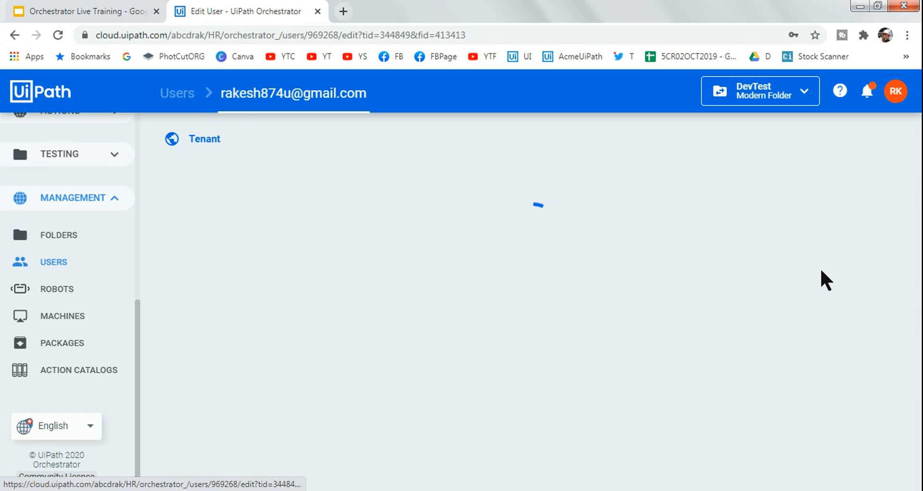
scroll(409, 457, down, 2)
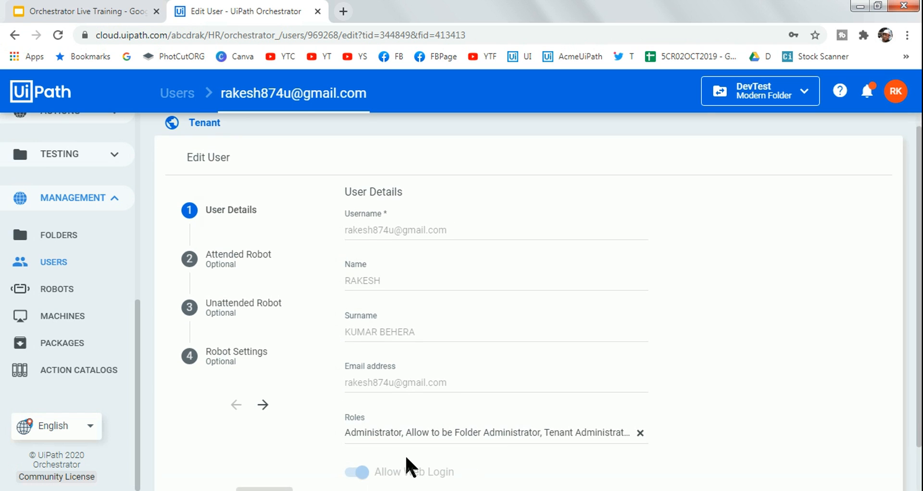
click(585, 381)
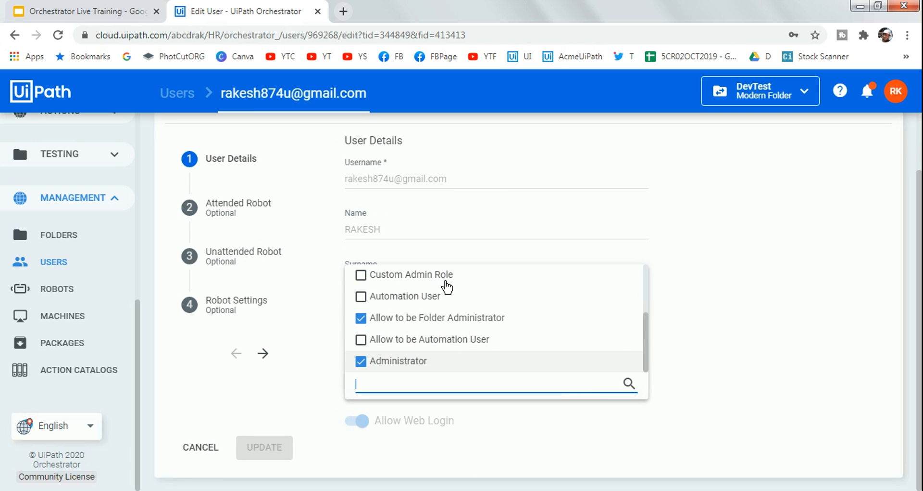
triple_click(641, 301)
click(607, 382)
mouse_move(646, 354)
mouse_down()
mouse_move(645, 304)
mouse_move(645, 340)
mouse_up()
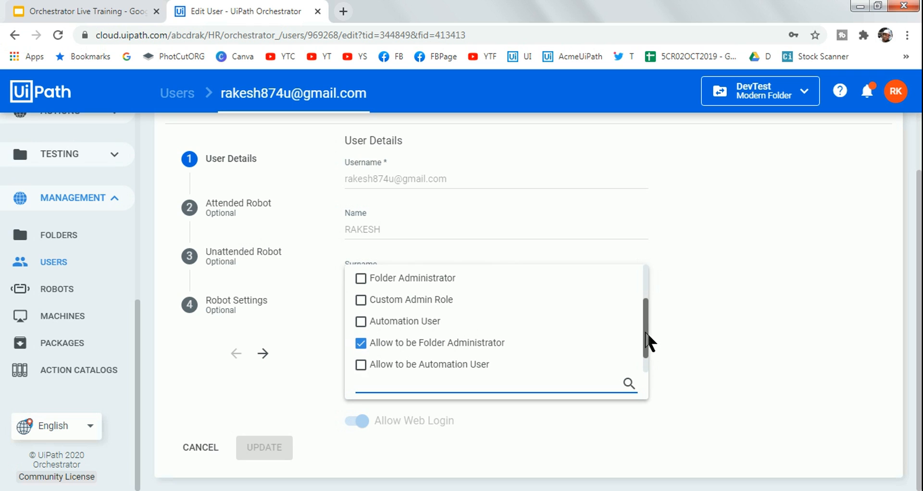
click(362, 359)
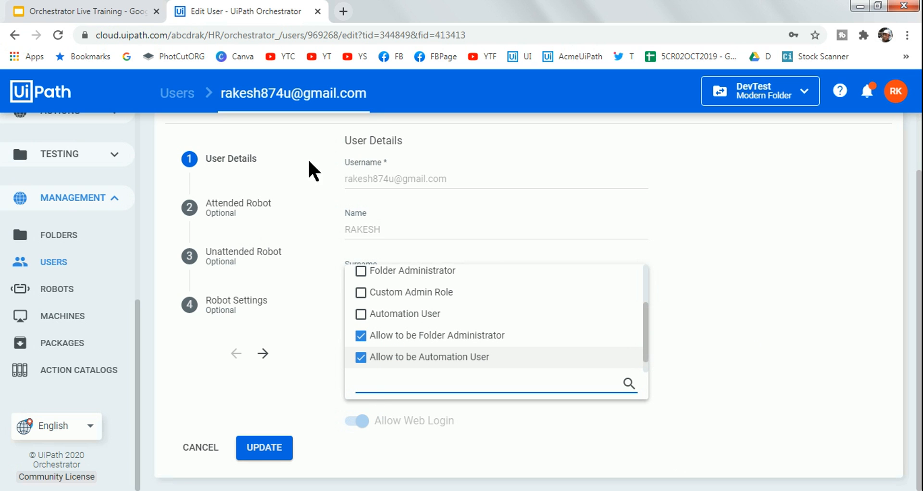
Leave the user's edit form without updating it and open the DevTeam2 folder in the tenant's folder management
click(75, 238)
click(76, 243)
click(574, 303)
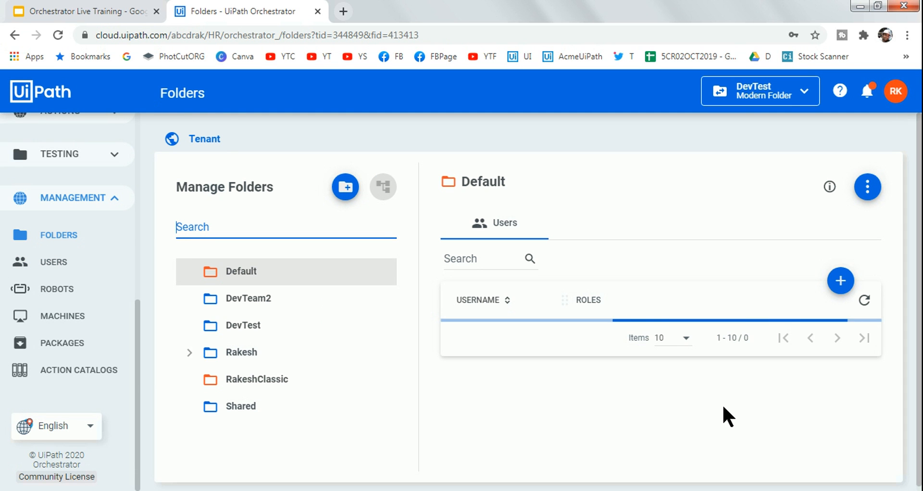
click(254, 304)
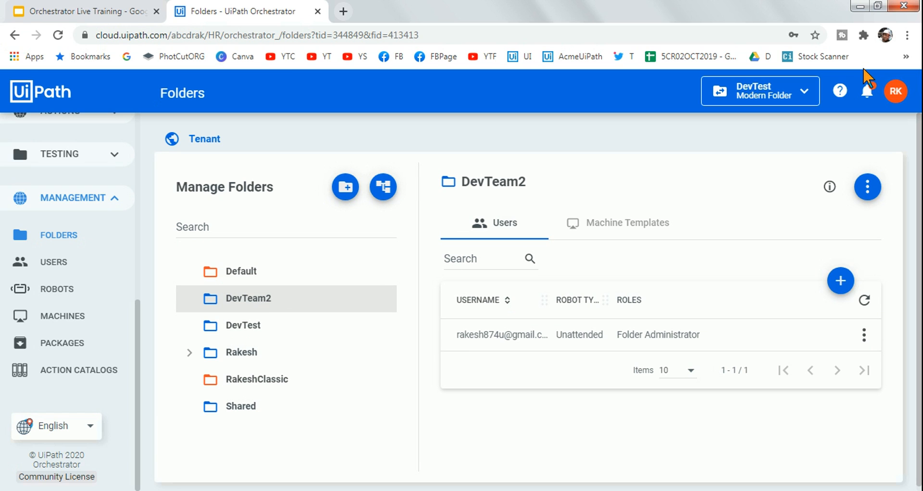
Start assigning a user to the DevTeam2 folder and choose the personal user account by searching for its first name
click(840, 281)
click(807, 282)
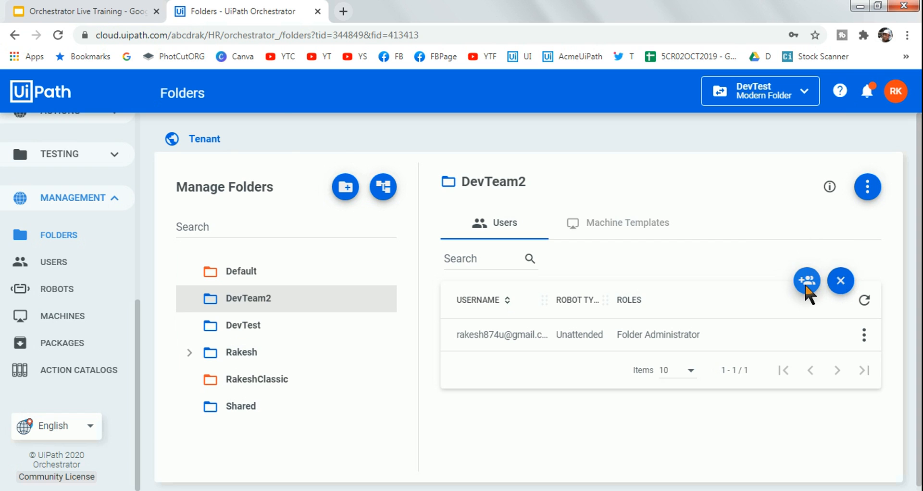
click(343, 162)
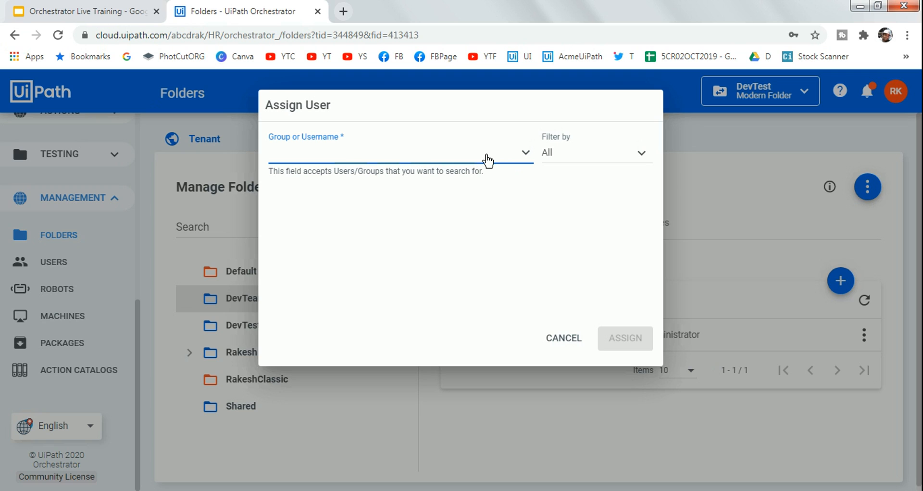
click(357, 149)
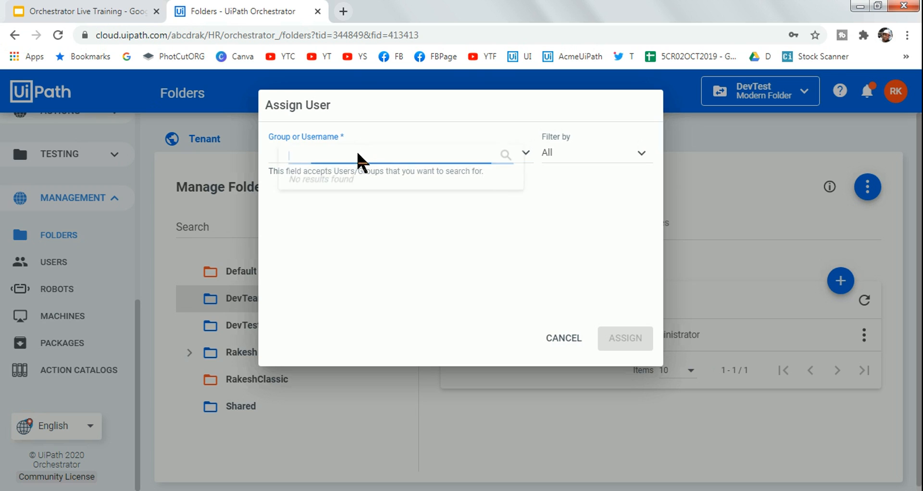
text(Rakesh)
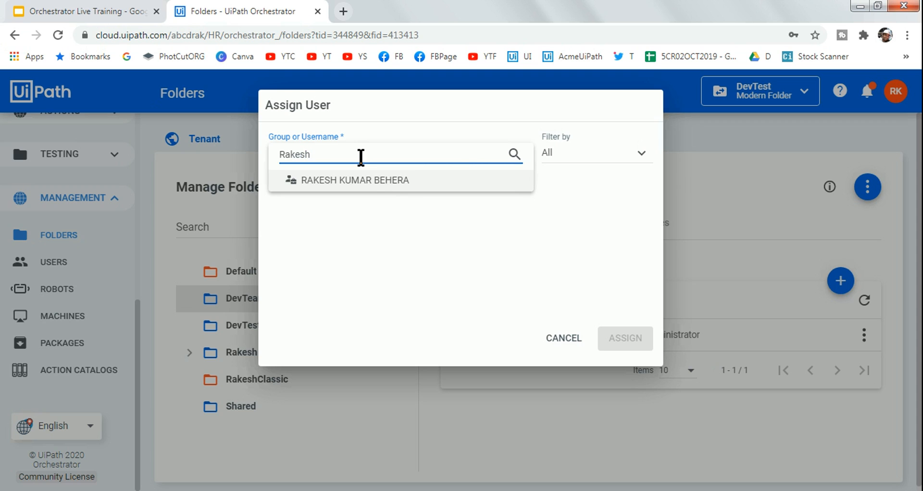
click(394, 181)
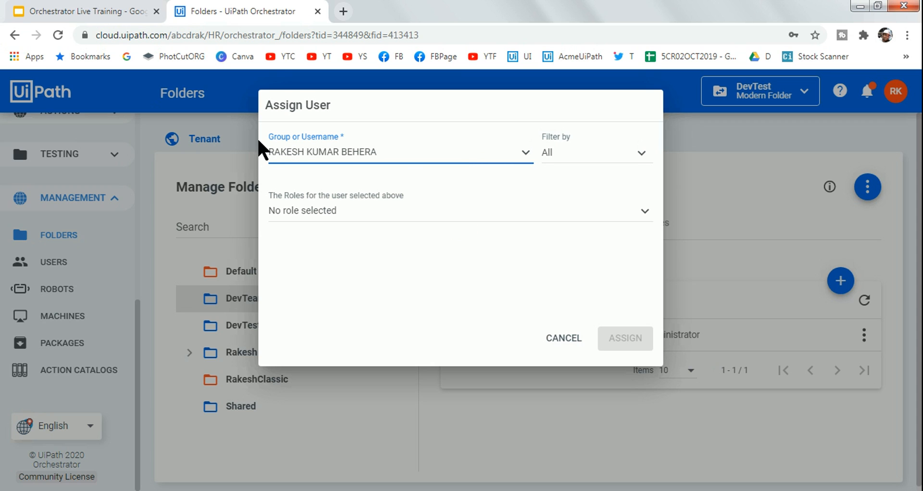
Select the Automation User role for the chosen user and assign the user to the DevTeam2 folder
click(643, 217)
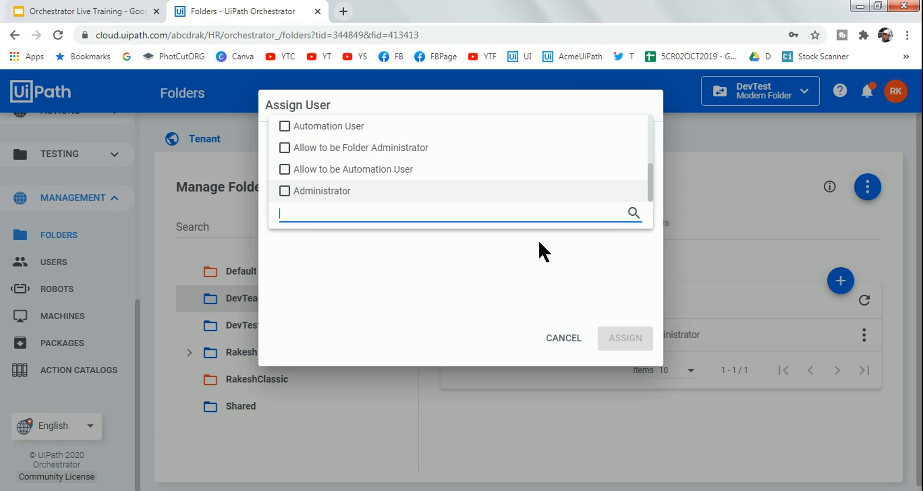
drag(650, 185, 483, 188)
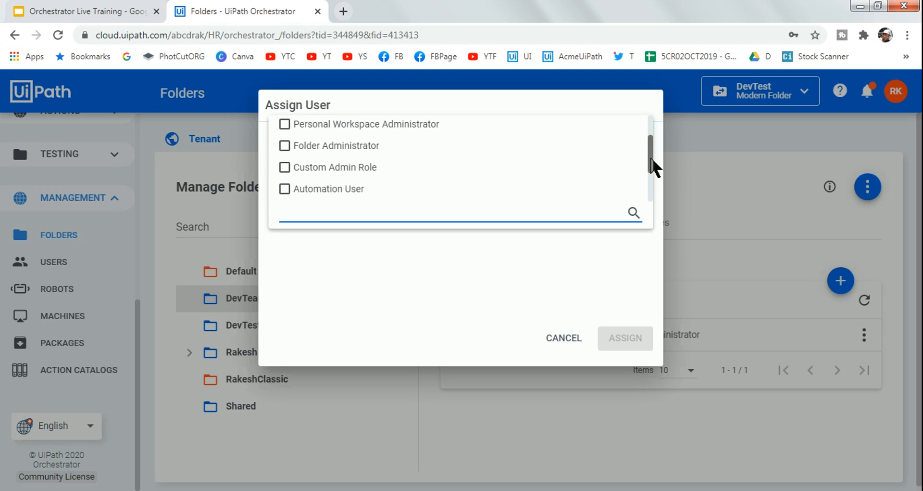
click(284, 188)
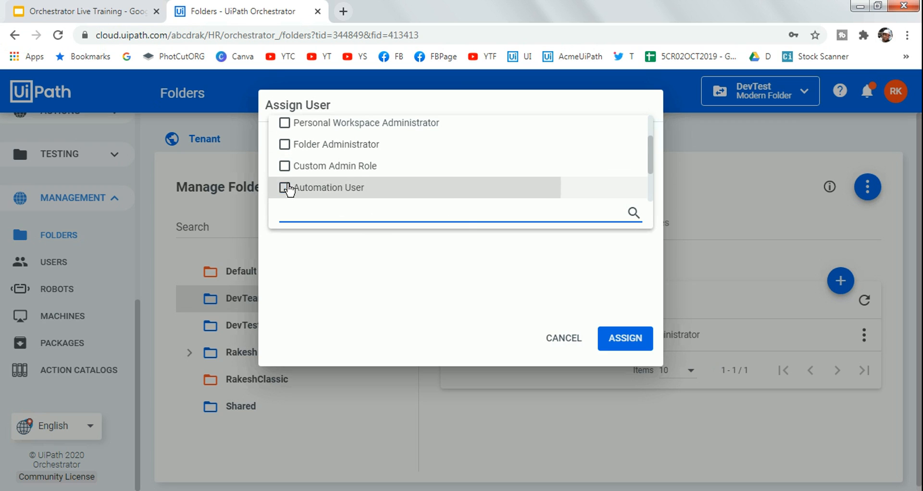
click(639, 341)
Check the role list in Google Slides, return to UiPath Orchestrator and show the recommended Modern Folder roles in the tenant's general settings
click(76, 6)
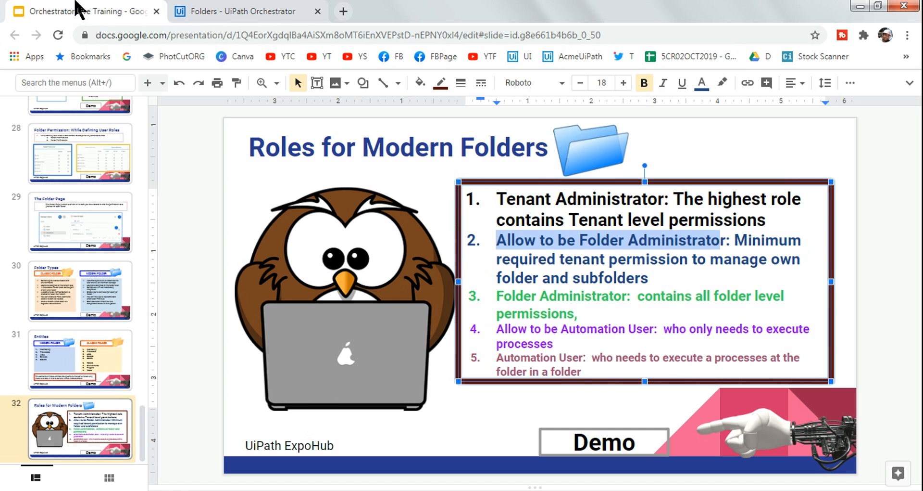
click(249, 11)
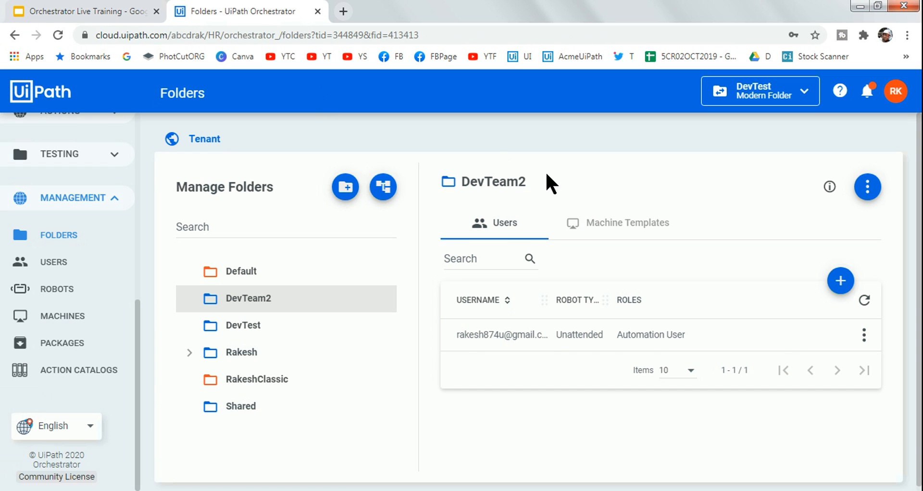
click(895, 96)
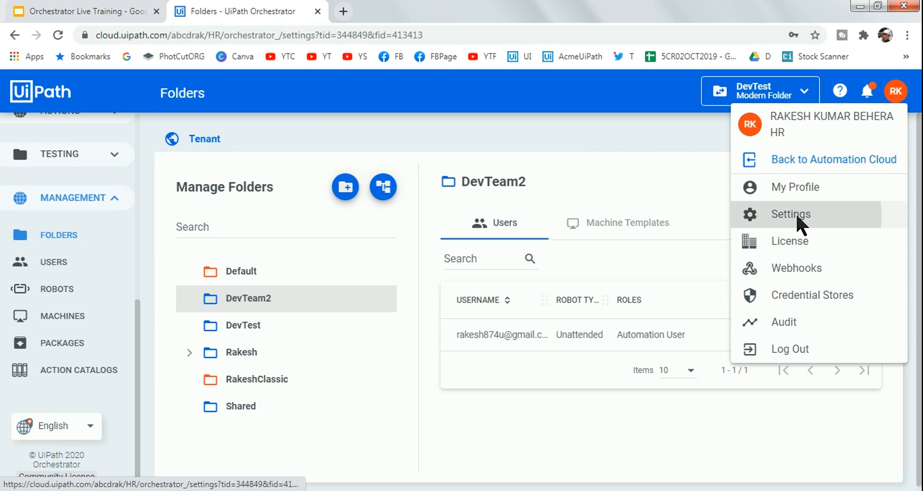
click(795, 212)
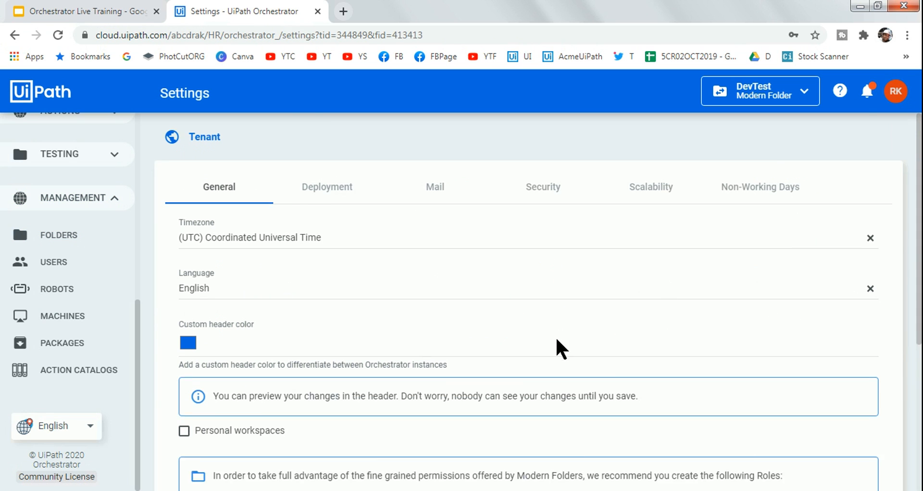
scroll(557, 339, down, 5)
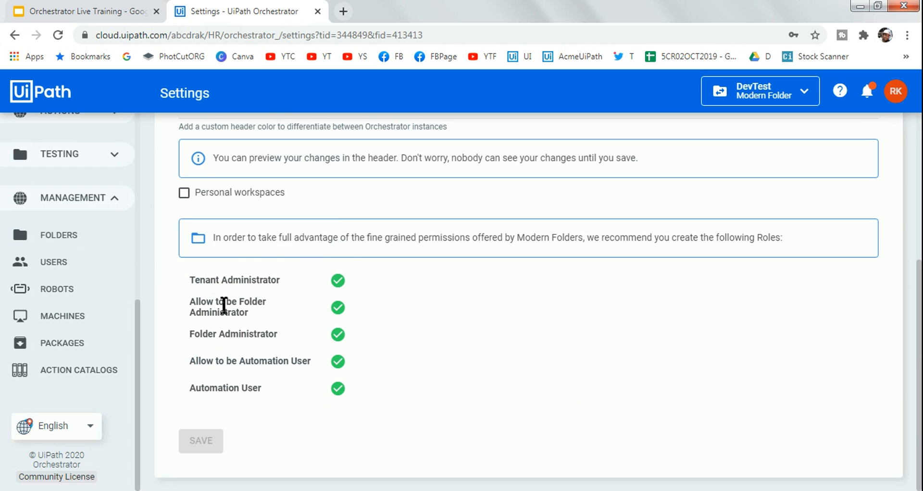
Read the Allow to be Automation User and Automation User descriptions and, with the Windows color scheme prompt dismissed, switch to the Google Slides role list
mouse_move(226, 360)
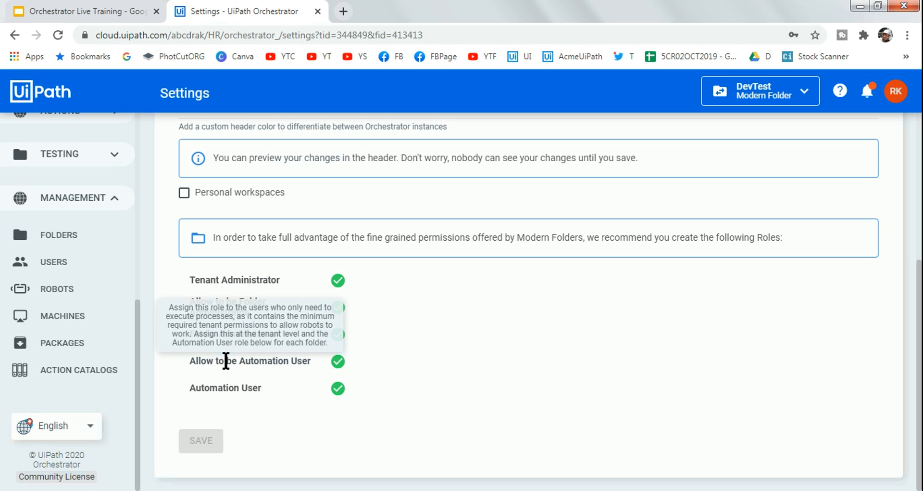
mouse_move(233, 388)
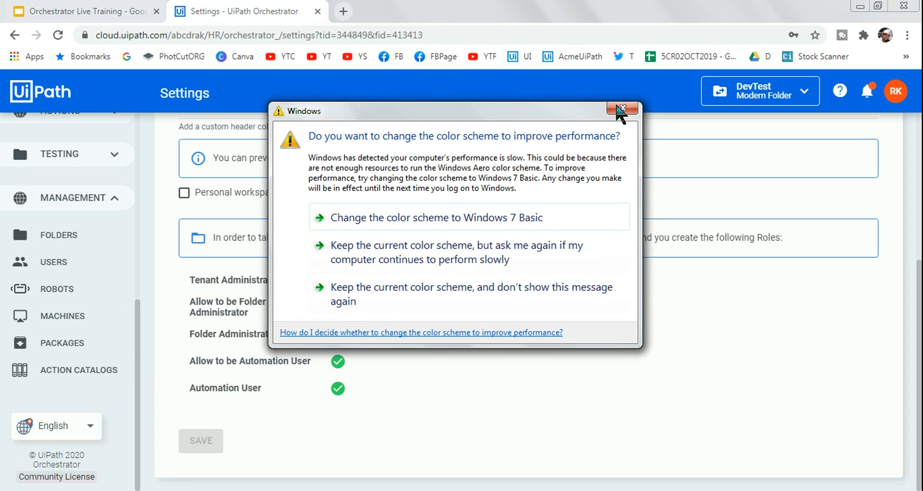
click(615, 112)
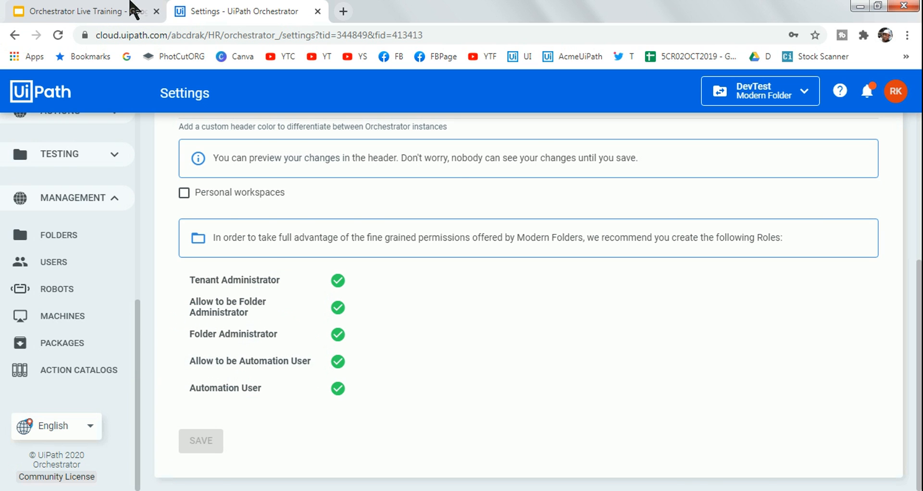
click(70, 12)
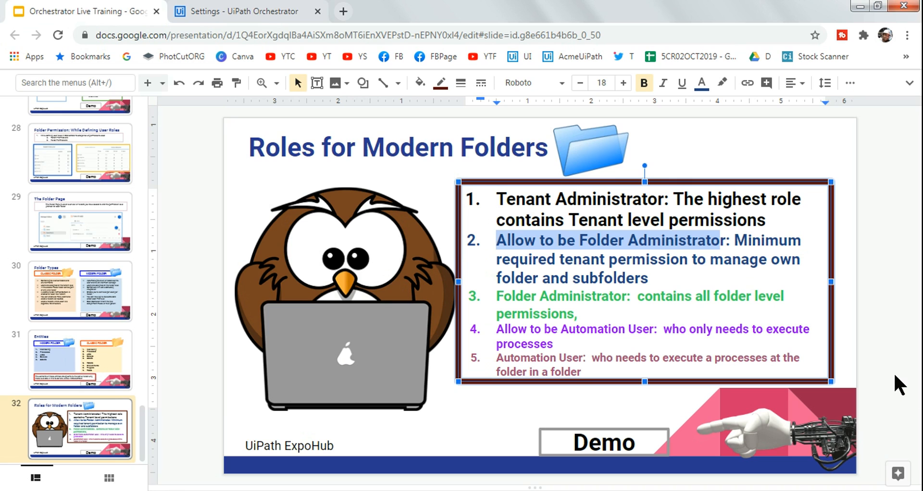